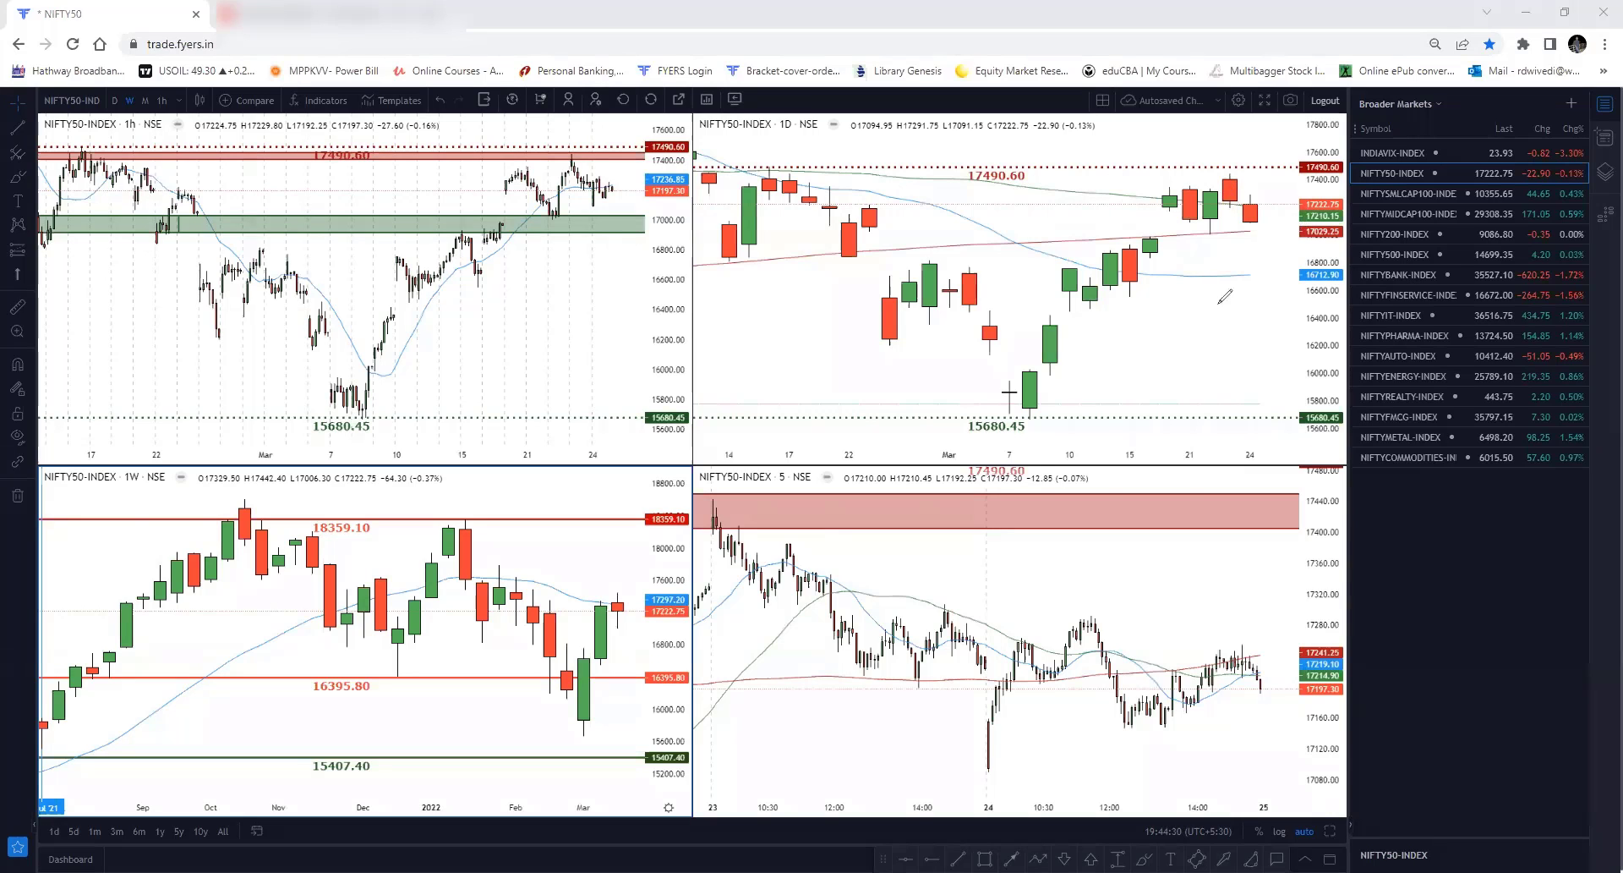
Step: Circle the latest candle on the NIFTY50 daily chart and trace the day's price swings on the 5-minute chart
mouse_move(1235, 227)
mouse_down()
mouse_move(1265, 207)
mouse_move(1236, 196)
mouse_move(1240, 226)
mouse_up()
drag(979, 724, 978, 770)
mouse_move(1008, 721)
mouse_down()
mouse_move(1023, 630)
mouse_move(1138, 658)
mouse_move(1184, 689)
mouse_move(1252, 666)
mouse_move(1271, 681)
mouse_up()
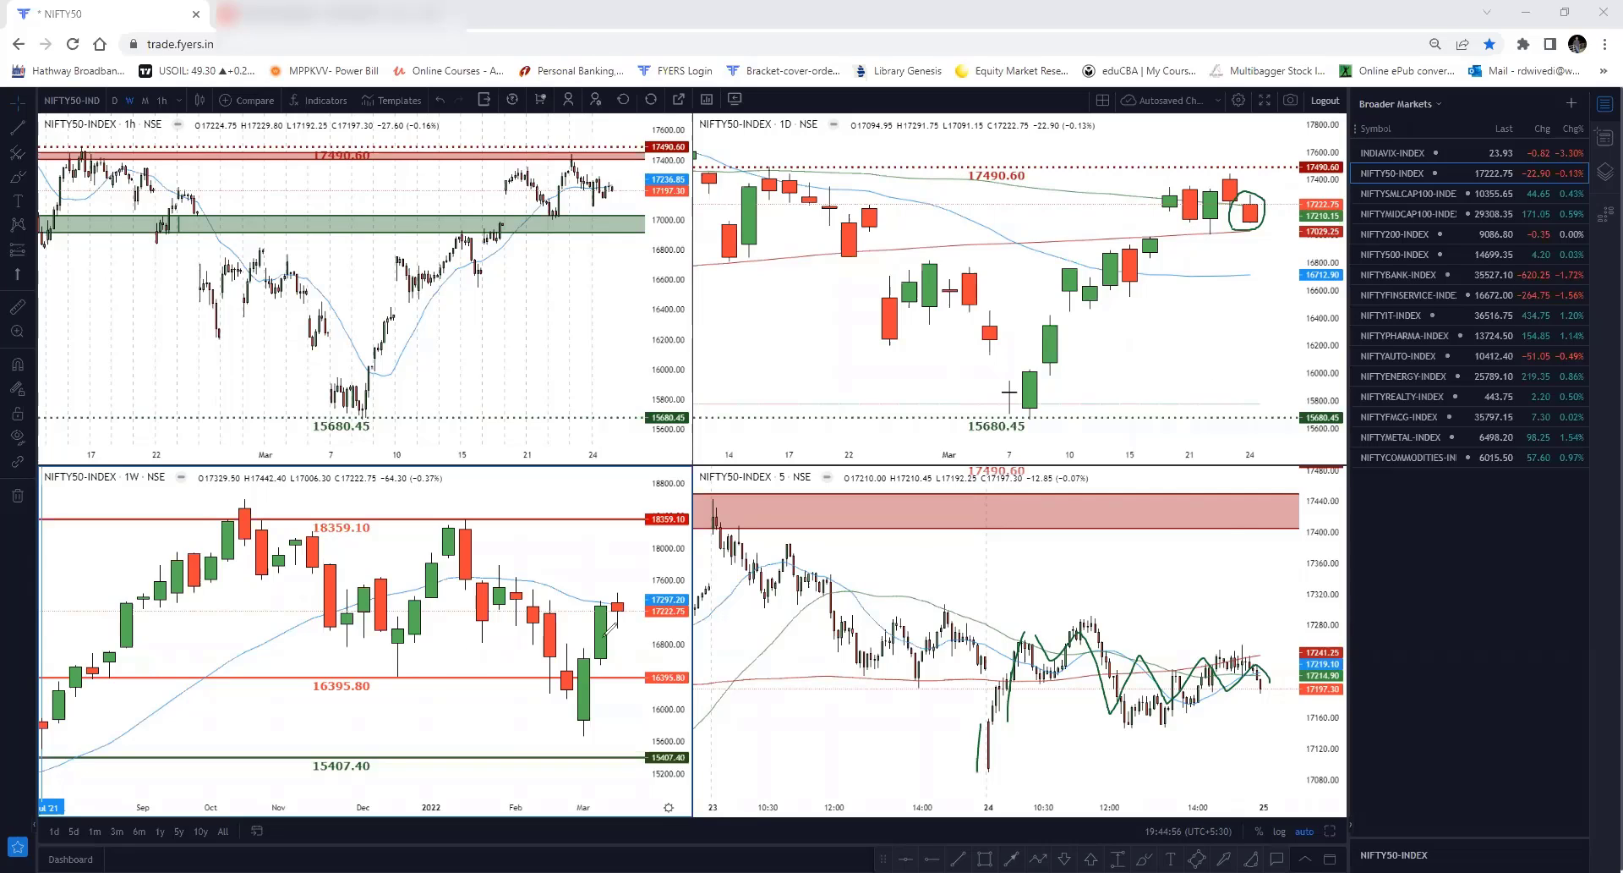
Step: Mark the recent rally on the weekly chart and sketch a labelled candle with a level line beside the hourly price
drag(594, 728, 610, 633)
drag(612, 622, 631, 617)
mouse_move(555, 393)
mouse_down()
mouse_move(569, 330)
mouse_move(569, 387)
mouse_move(552, 391)
mouse_up()
drag(562, 733, 615, 721)
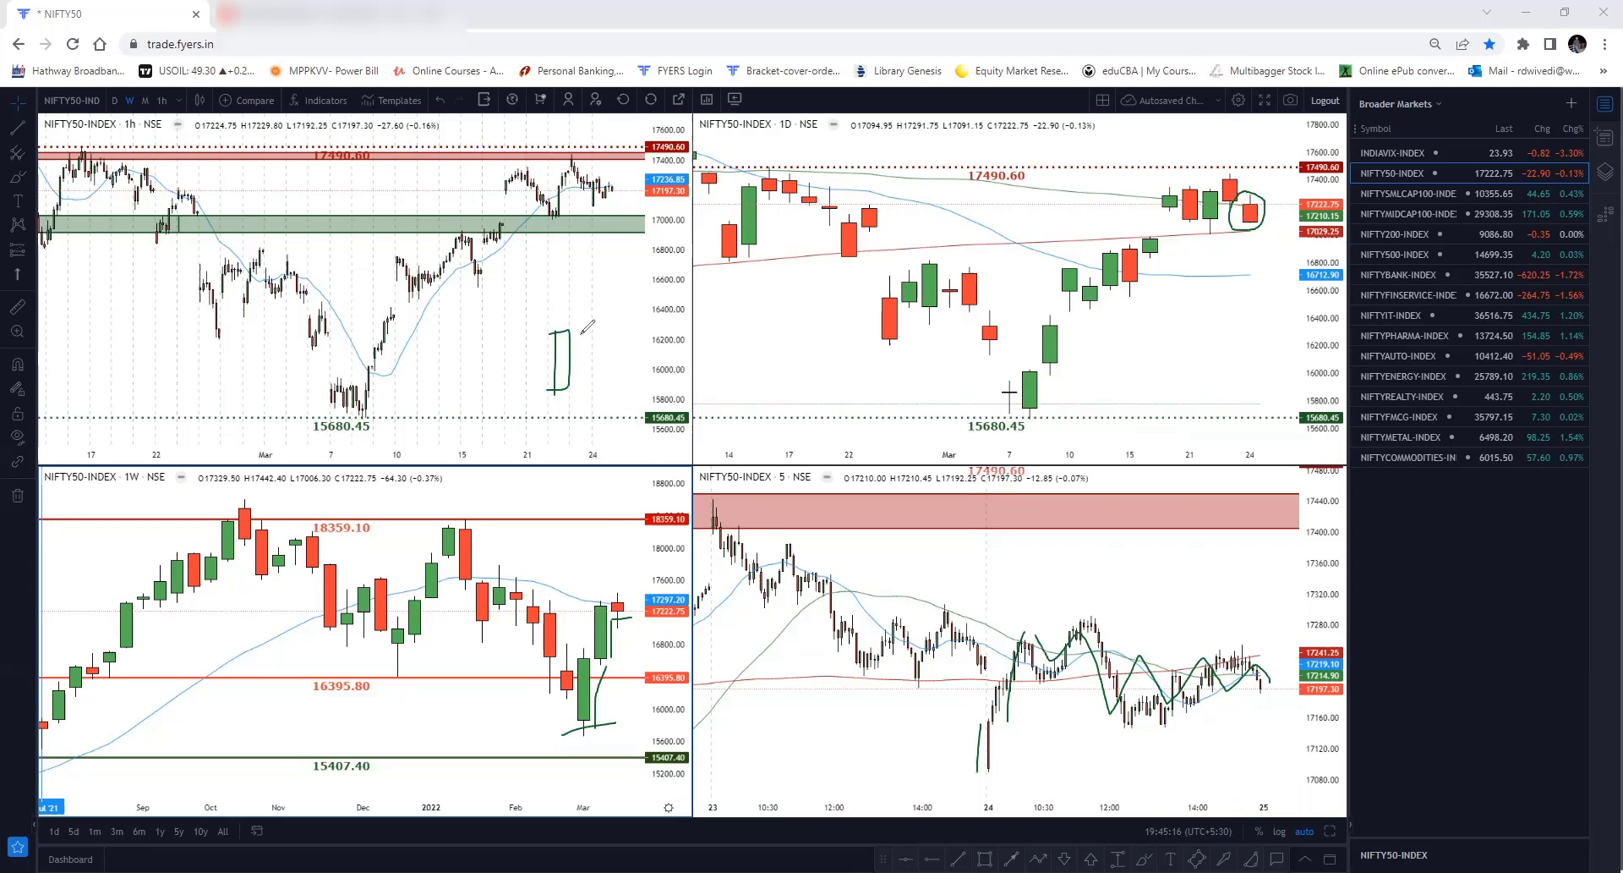
mouse_move(581, 343)
mouse_down()
mouse_move(582, 328)
mouse_move(616, 343)
mouse_up()
Step: Circle the recent candle cluster on the daily chart with an arrow pointing back to earlier candles, then clear all annotations
mouse_move(1149, 201)
mouse_down()
mouse_move(1258, 252)
mouse_move(1289, 171)
mouse_move(1160, 176)
mouse_move(1150, 197)
mouse_move(921, 201)
mouse_move(952, 211)
mouse_up()
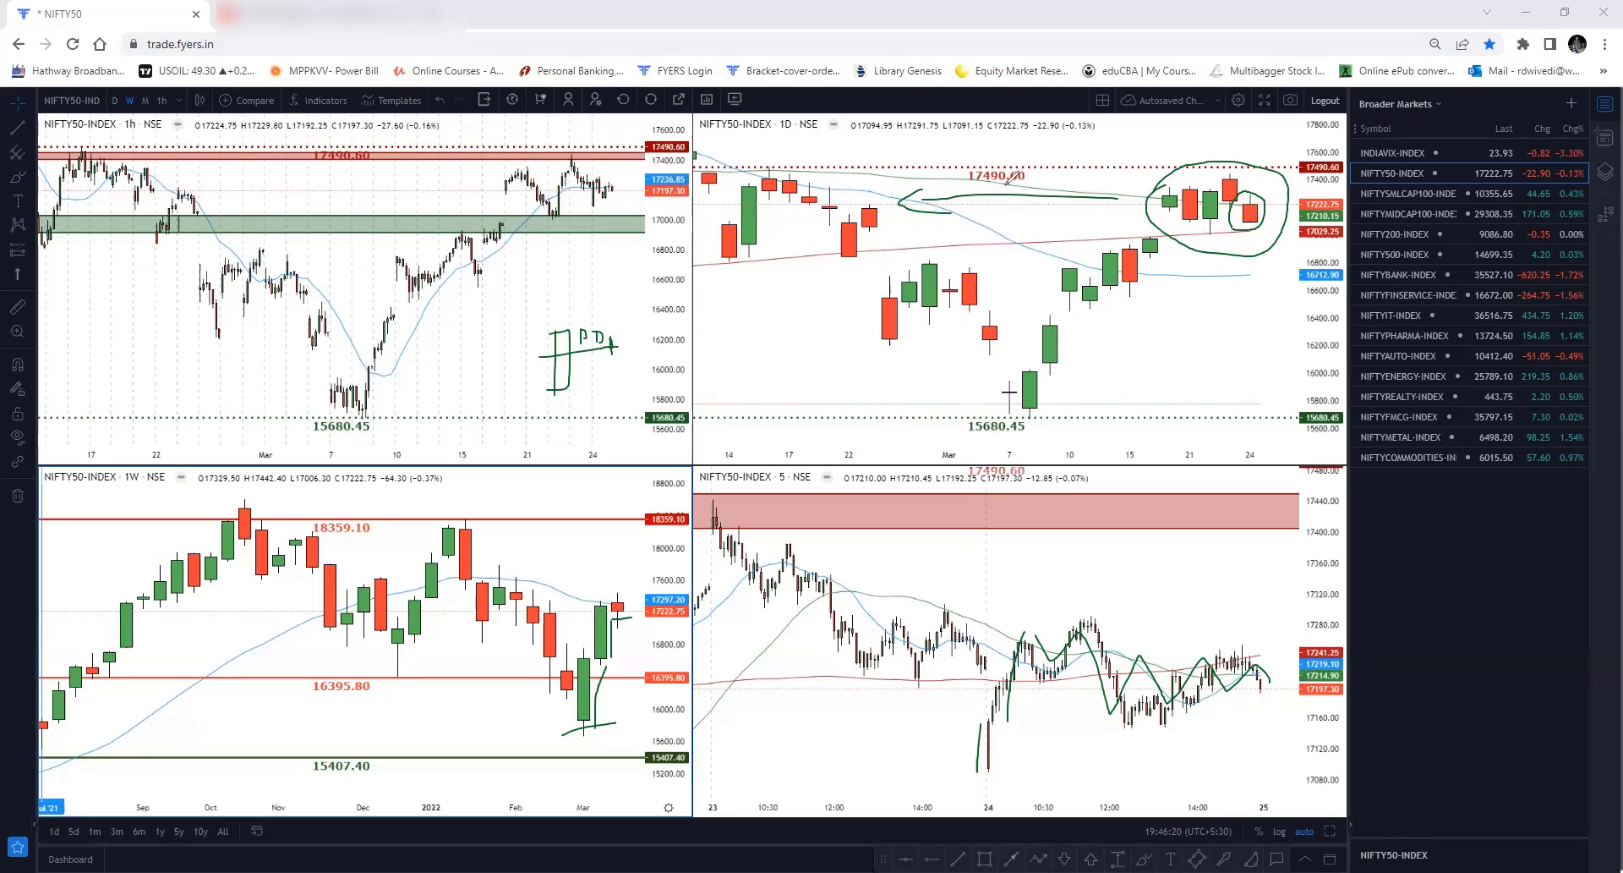
drag(1096, 170, 1122, 171)
mouse_move(1265, 166)
mouse_down()
mouse_move(1272, 137)
mouse_move(1296, 161)
mouse_up()
key(e)
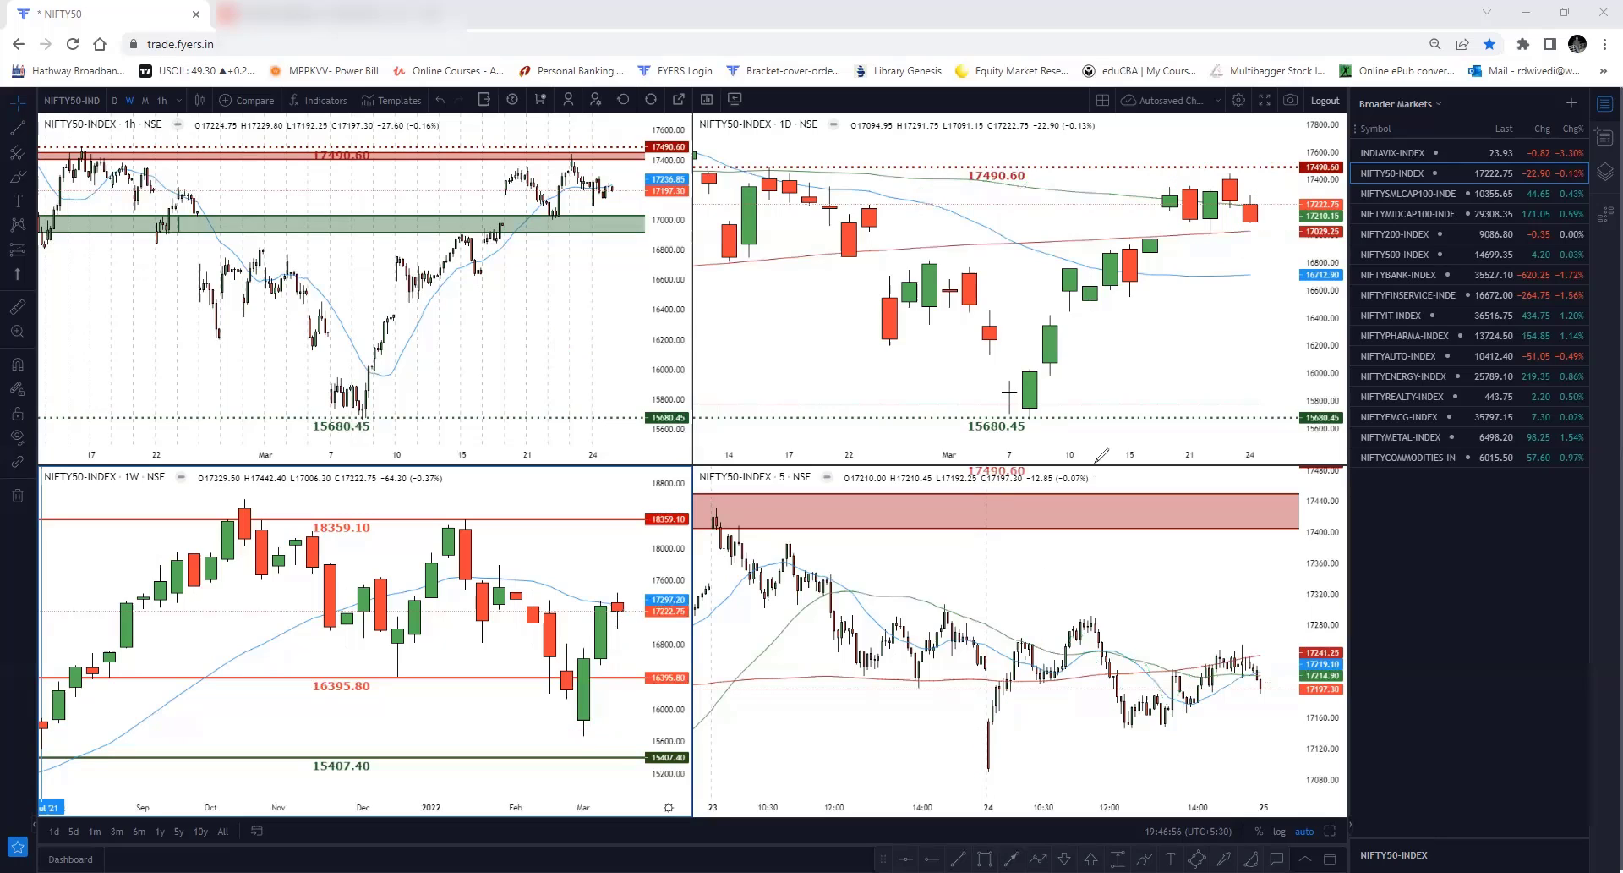
Step: Maximize the NIFTY50 5-minute chart and draw a support line near 17,150 with a dashed downward path below it
click(998, 770)
key(alt+Return)
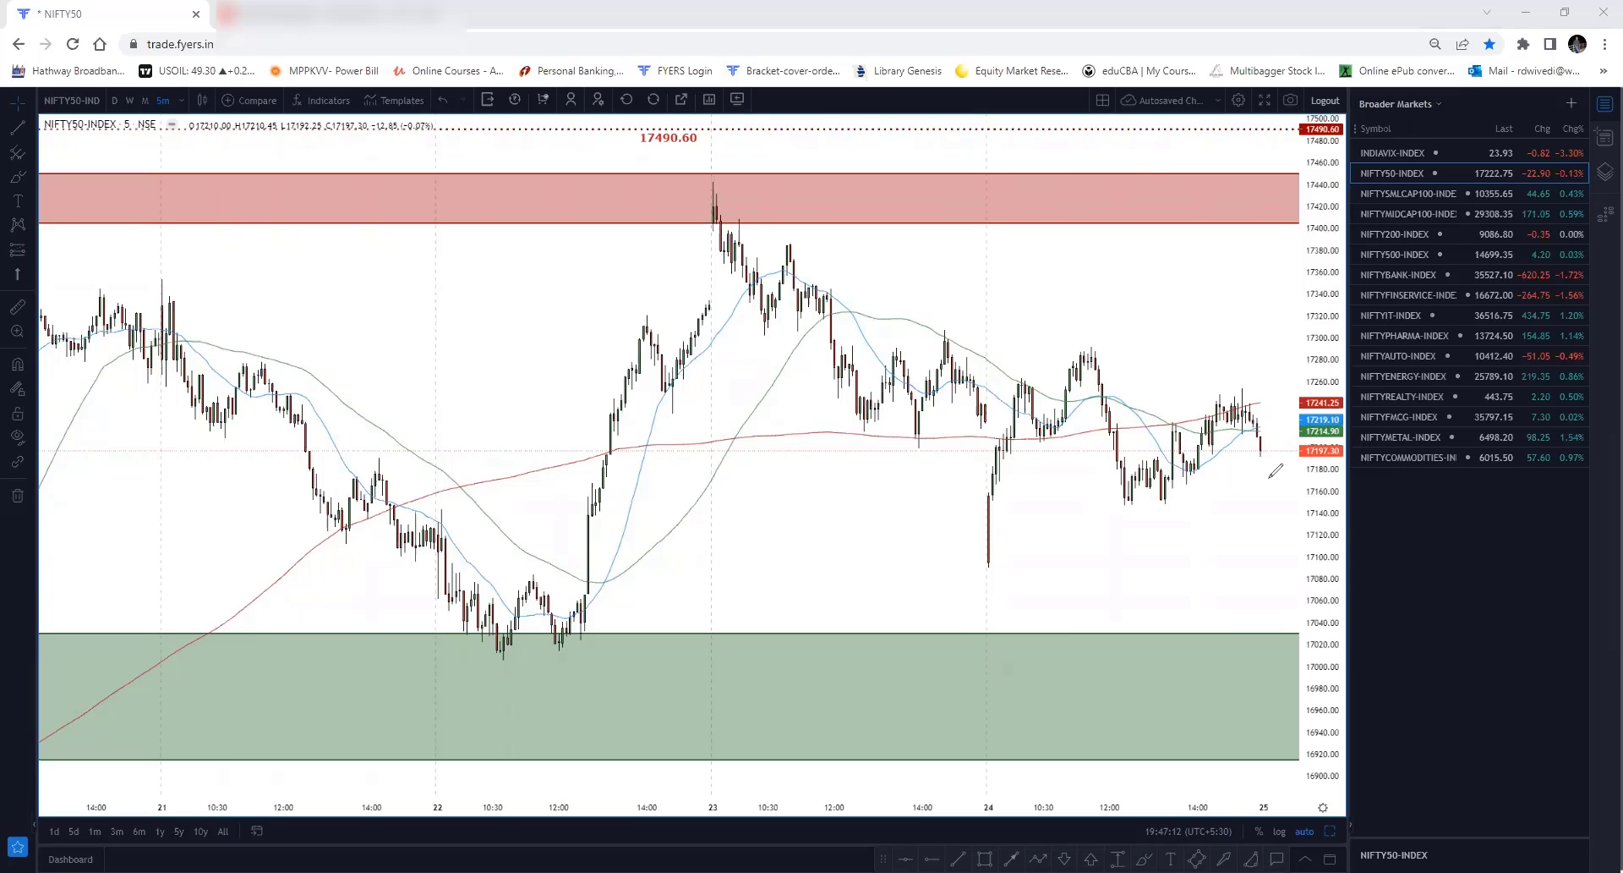
drag(1098, 503, 1278, 505)
mouse_move(1108, 510)
mouse_down()
mouse_move(1240, 509)
mouse_move(1265, 562)
mouse_up()
drag(1267, 579, 1268, 594)
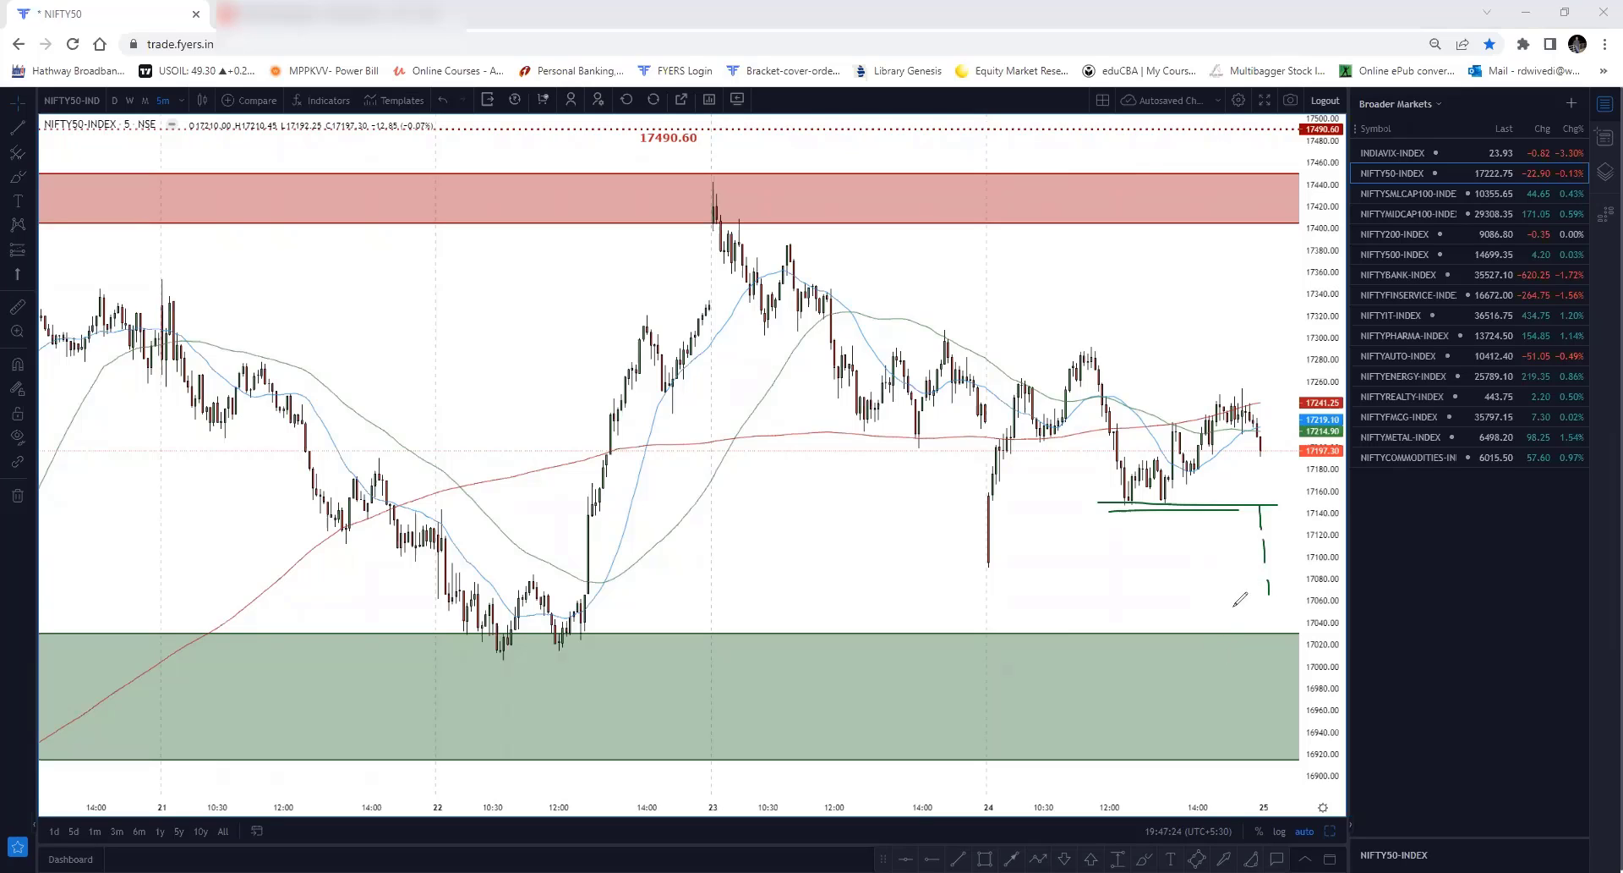
drag(1222, 603, 1300, 572)
Step: Retrace the support line under the latest 5-minute lows and add an upward bounce arrow from it
drag(1260, 490, 1261, 506)
drag(1114, 500, 1304, 498)
mouse_move(1150, 507)
mouse_down()
mouse_move(1360, 513)
mouse_move(1295, 448)
mouse_up()
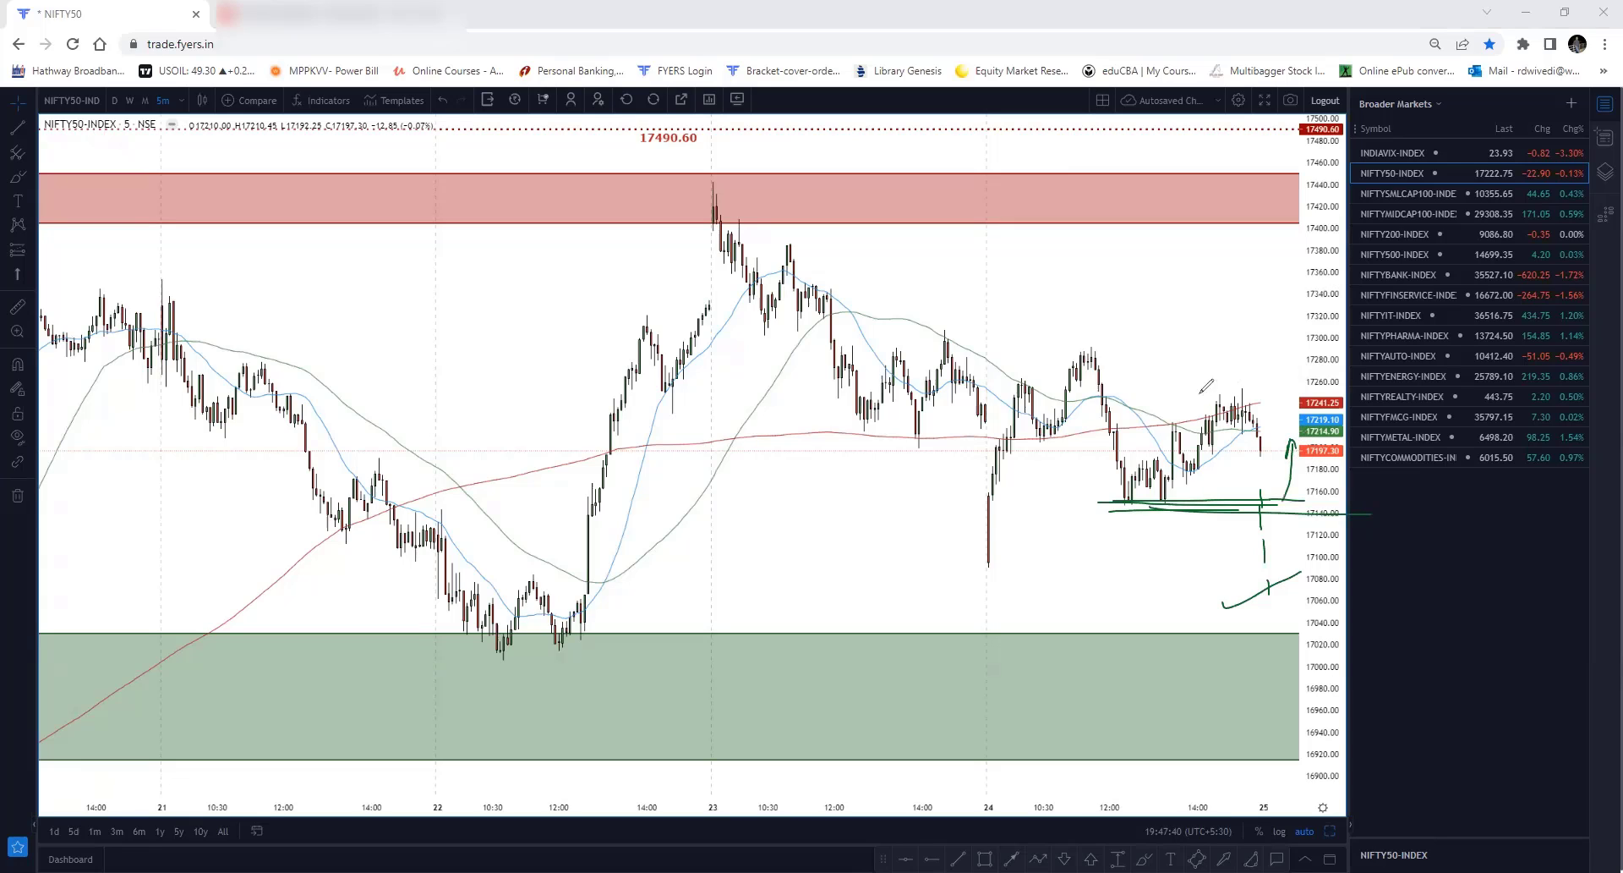
Step: Draw a double resistance line near 17,240 on the 5-minute chart and an upward breakout arrow toward about 17,380
drag(1178, 400, 1271, 399)
drag(1185, 402, 1273, 403)
drag(1288, 446, 1299, 428)
mouse_move(1288, 370)
mouse_down()
mouse_move(1292, 238)
mouse_move(1280, 245)
mouse_move(1310, 277)
mouse_up()
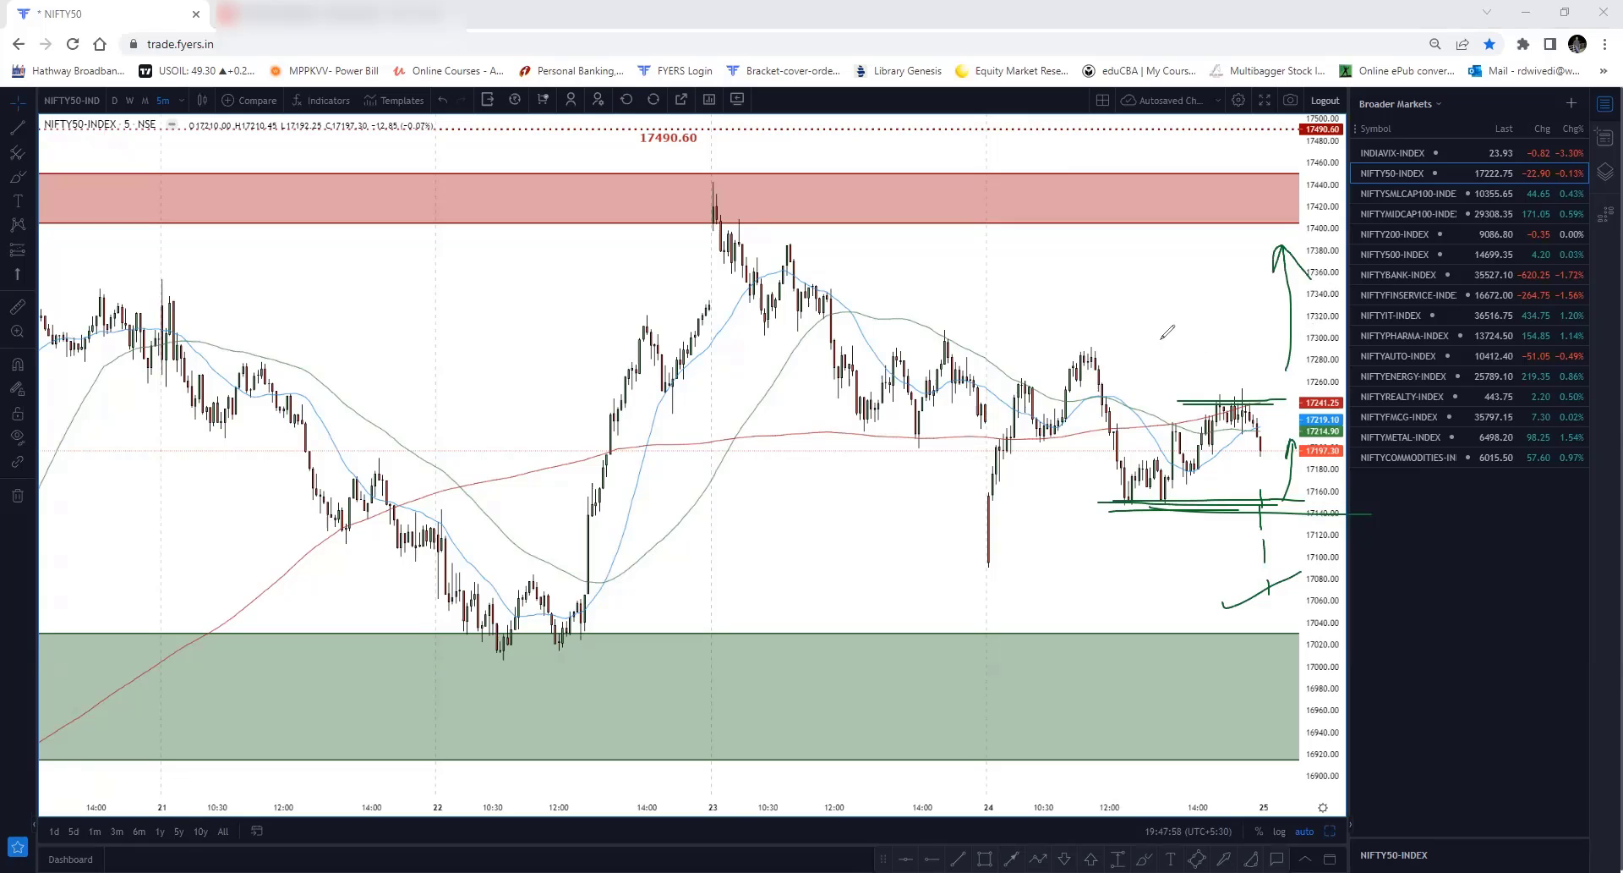
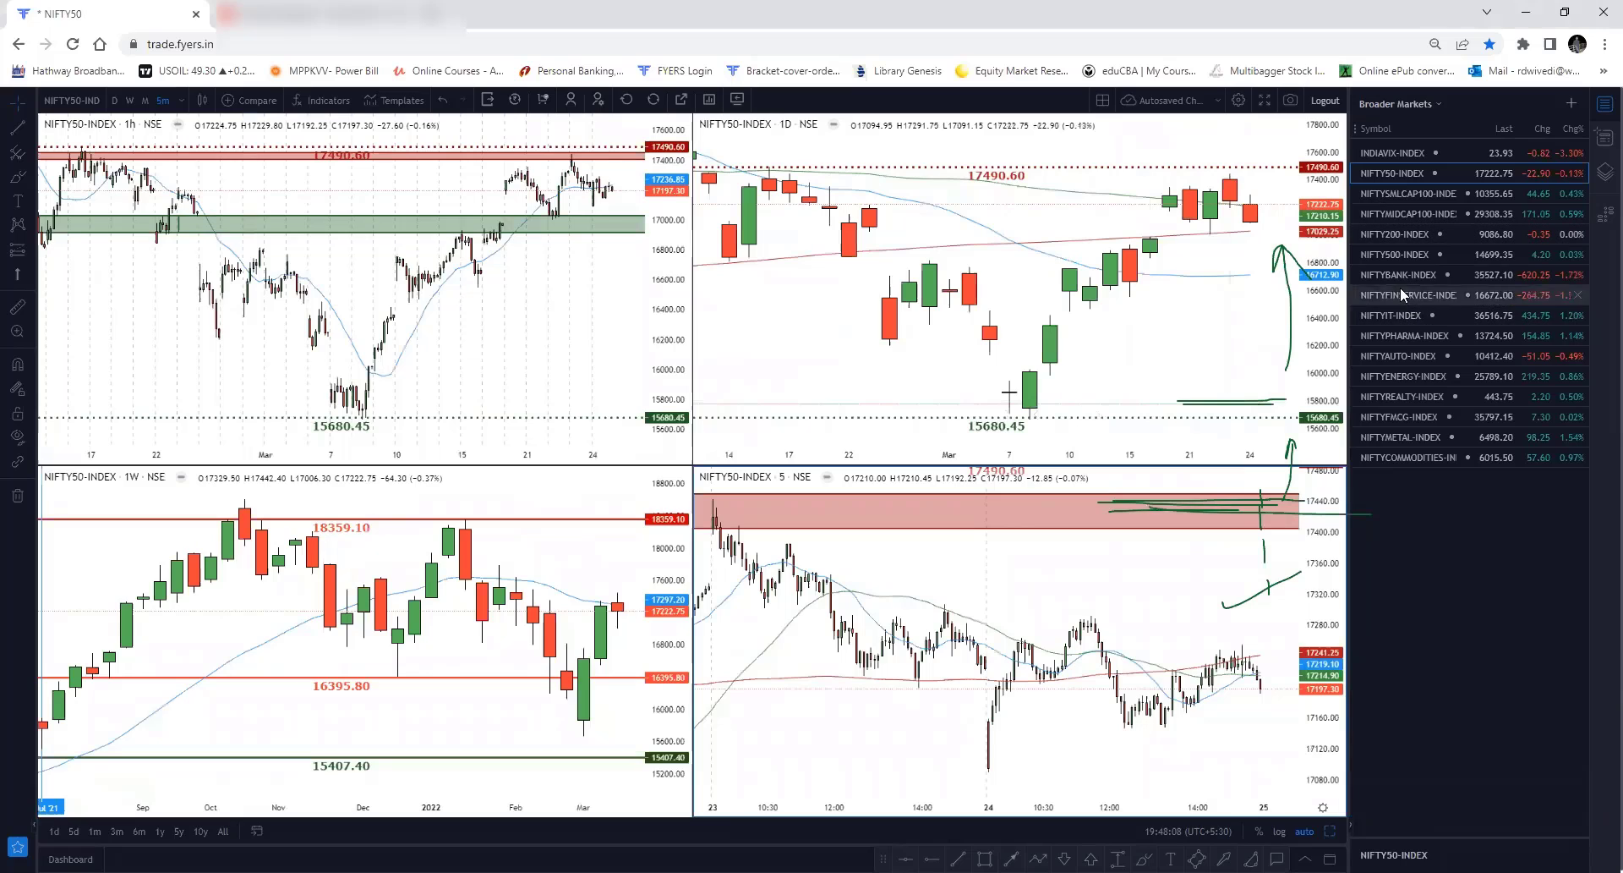
Step: Switch the four-chart layout to NIFTYBANK-INDEX and clear the old annotations
click(1398, 274)
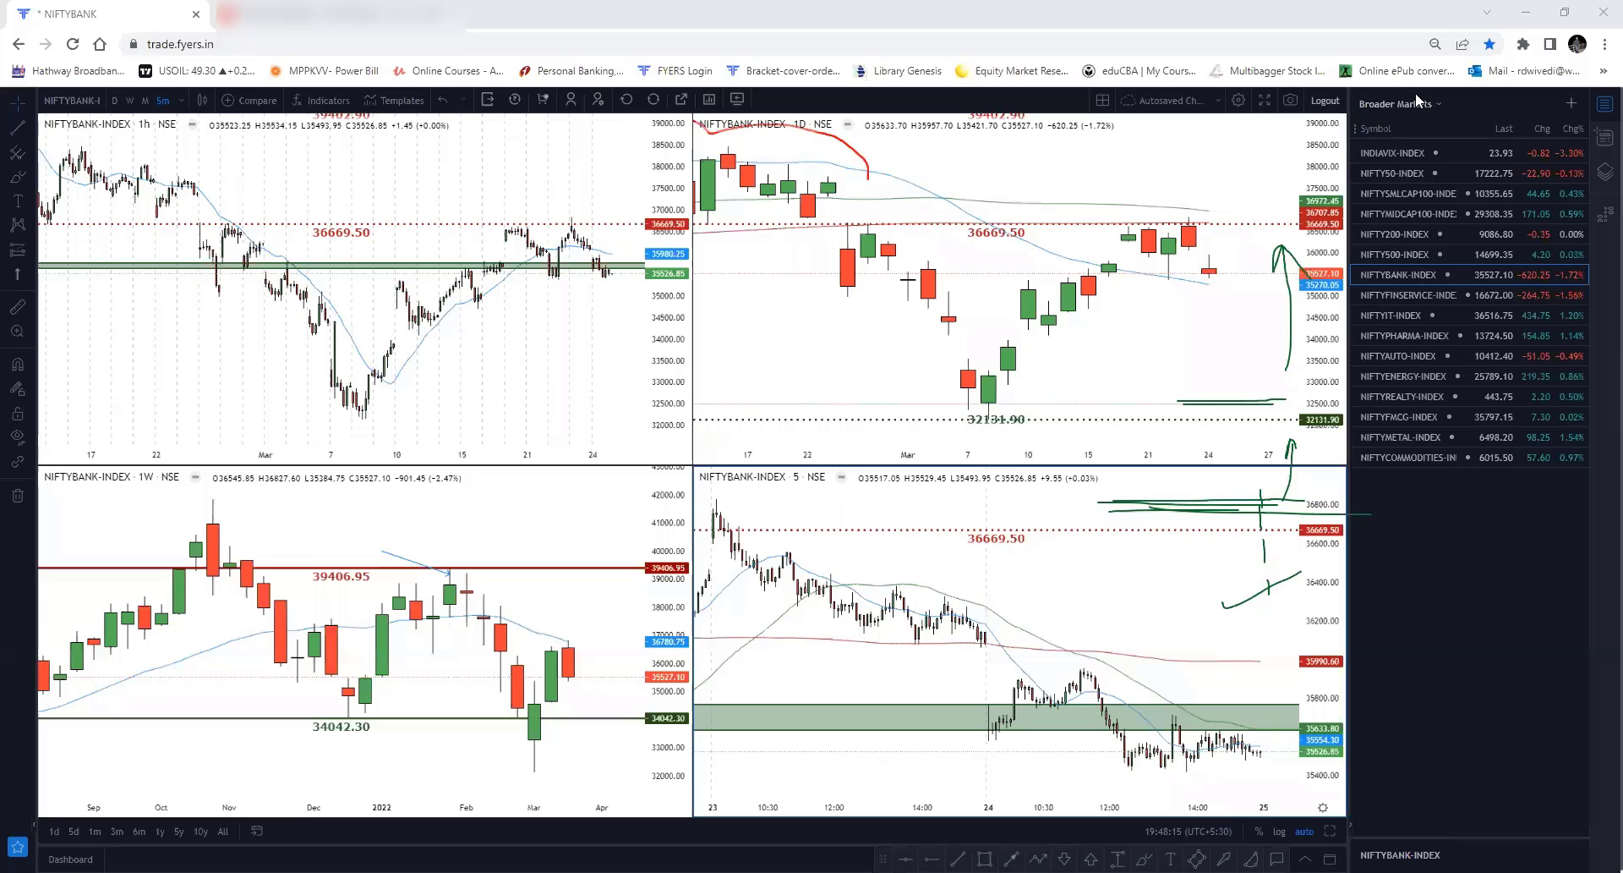
key(e)
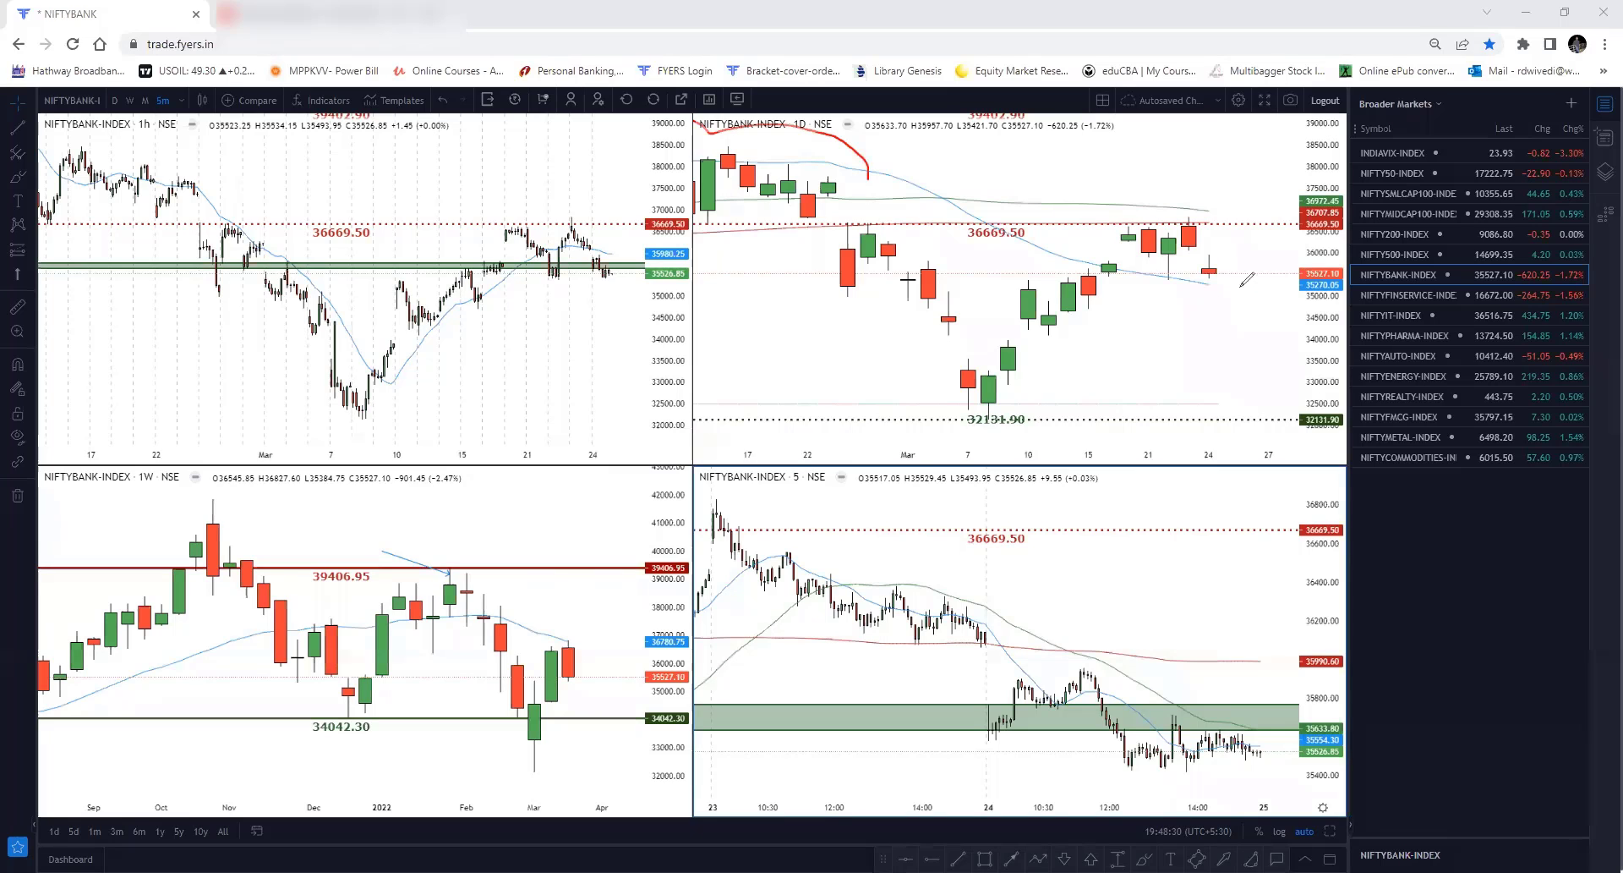
Step: Circle the latest NIFTYBANK daily candle and underline the preceding swing low with a sketched candle, then clear the annotations
click(1196, 284)
drag(1229, 278, 1193, 288)
mouse_move(1152, 278)
mouse_down()
mouse_move(1185, 276)
mouse_move(1158, 335)
mouse_move(1185, 332)
mouse_up()
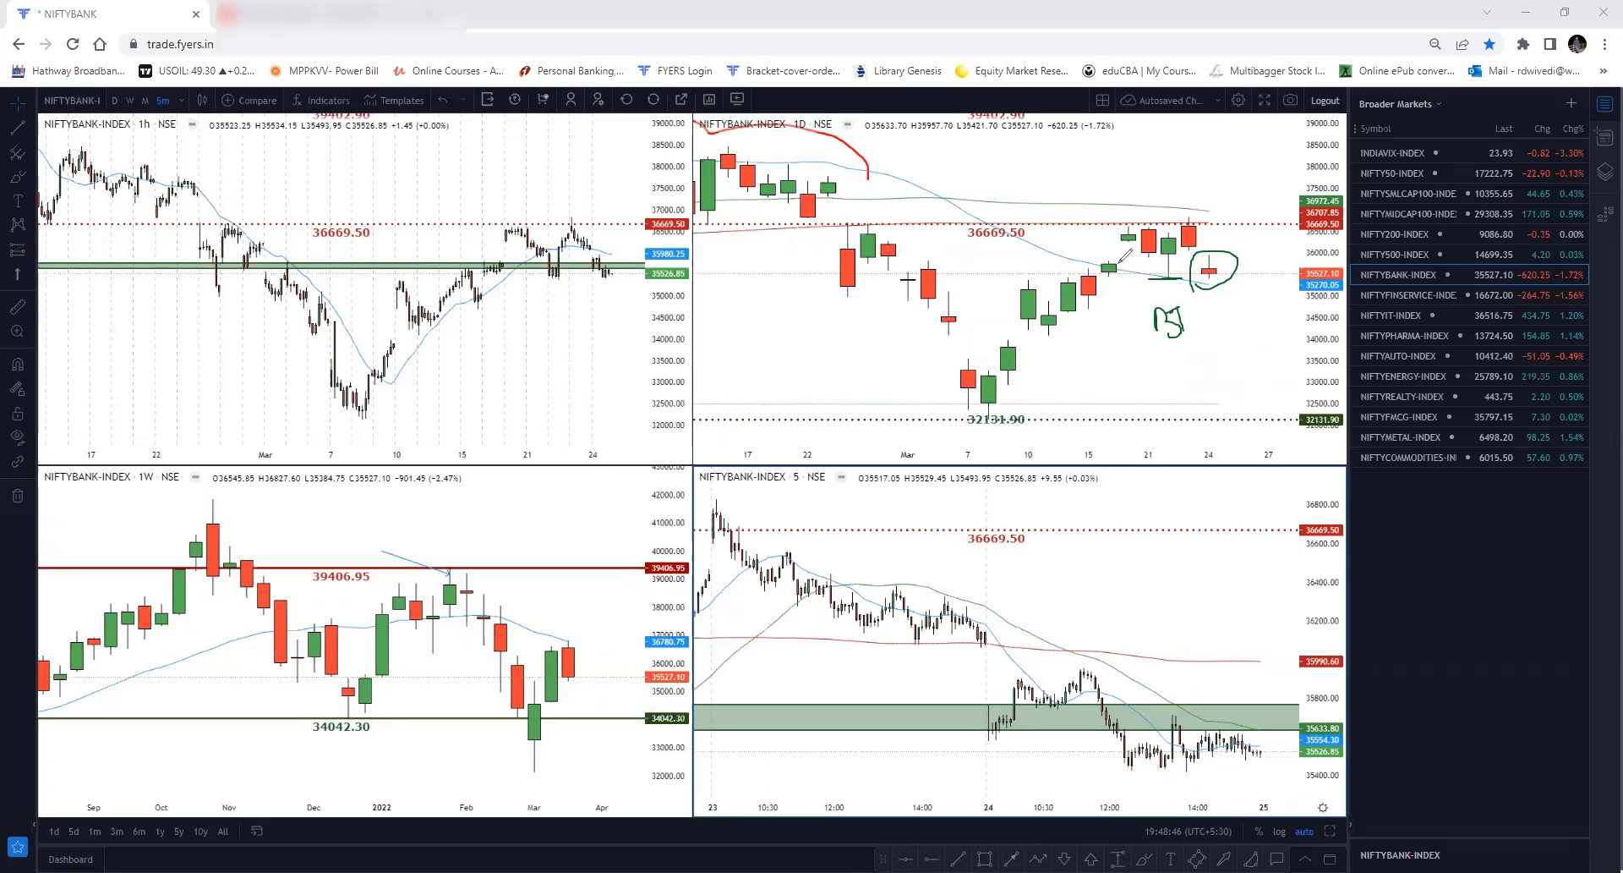
drag(1124, 268, 1182, 279)
drag(1187, 221, 1192, 173)
key(e)
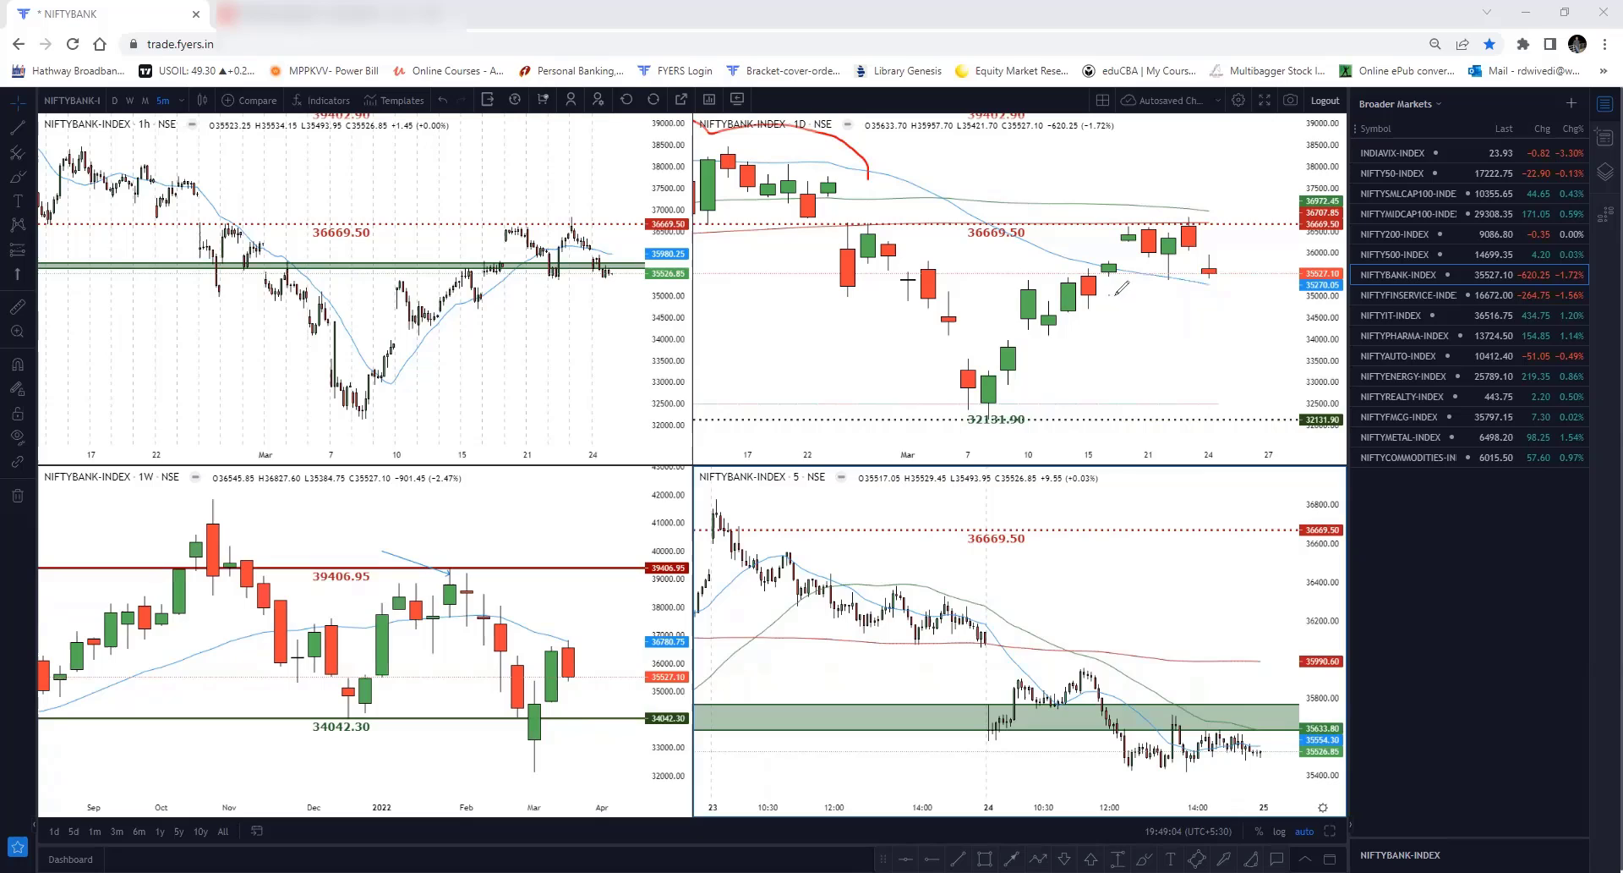
Step: Draw support lines between about 35,000 and 34,100 with a sketched candle on the daily chart, then clear them
mouse_move(1111, 295)
mouse_down()
mouse_move(1151, 292)
mouse_move(1219, 335)
mouse_up()
mouse_move(1223, 311)
mouse_down()
mouse_move(1223, 296)
mouse_move(1227, 310)
mouse_up()
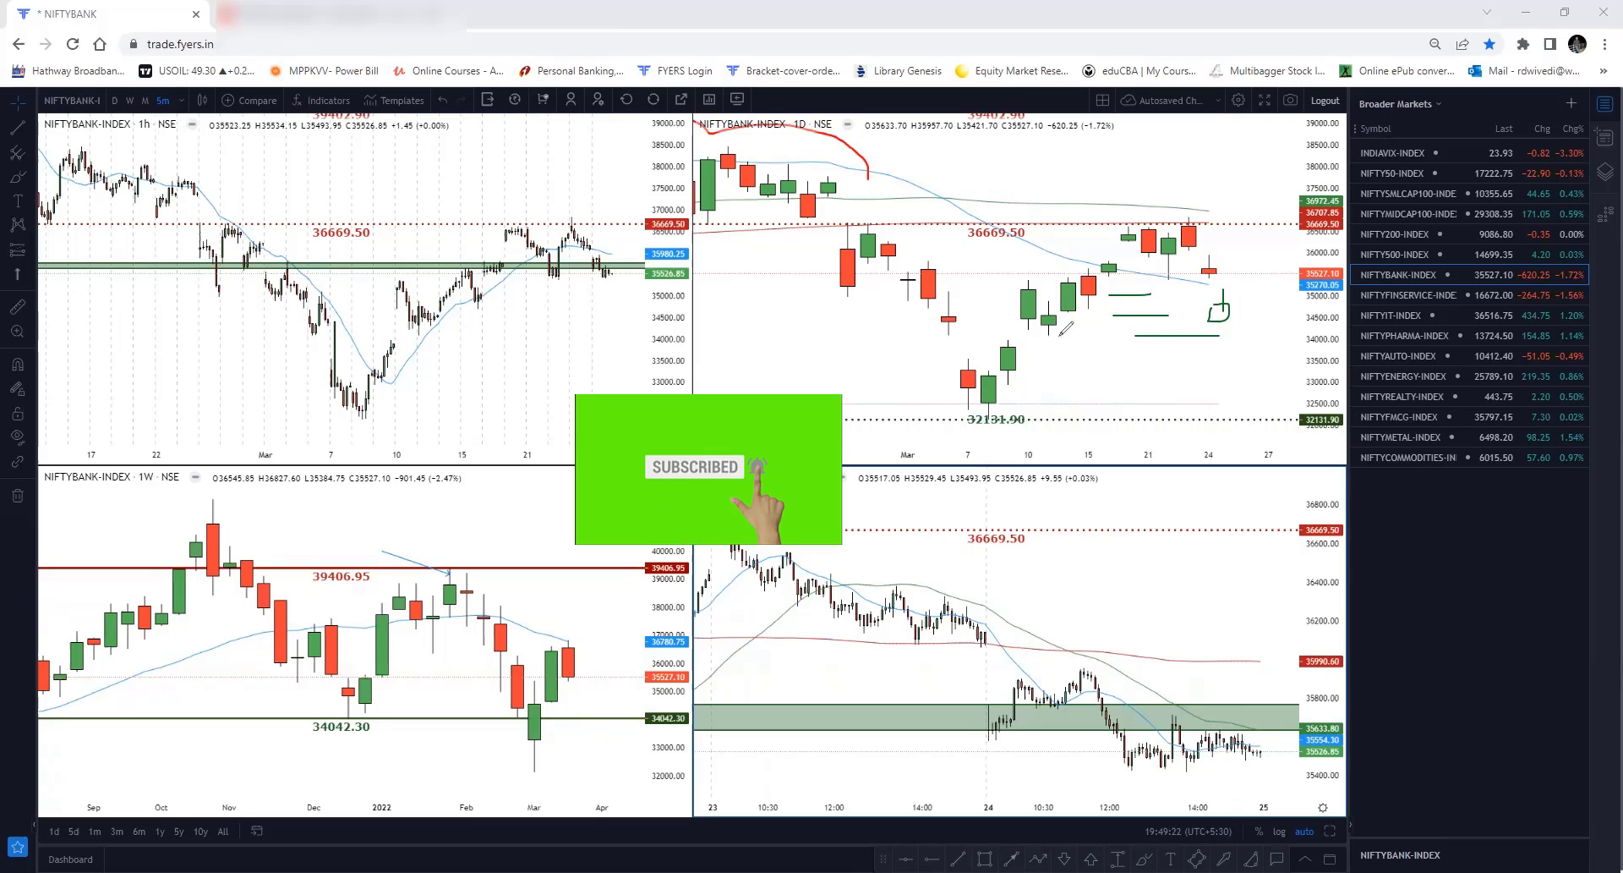
drag(1020, 332, 1089, 332)
mouse_move(1244, 332)
mouse_down()
mouse_move(1087, 333)
mouse_move(1271, 322)
mouse_up()
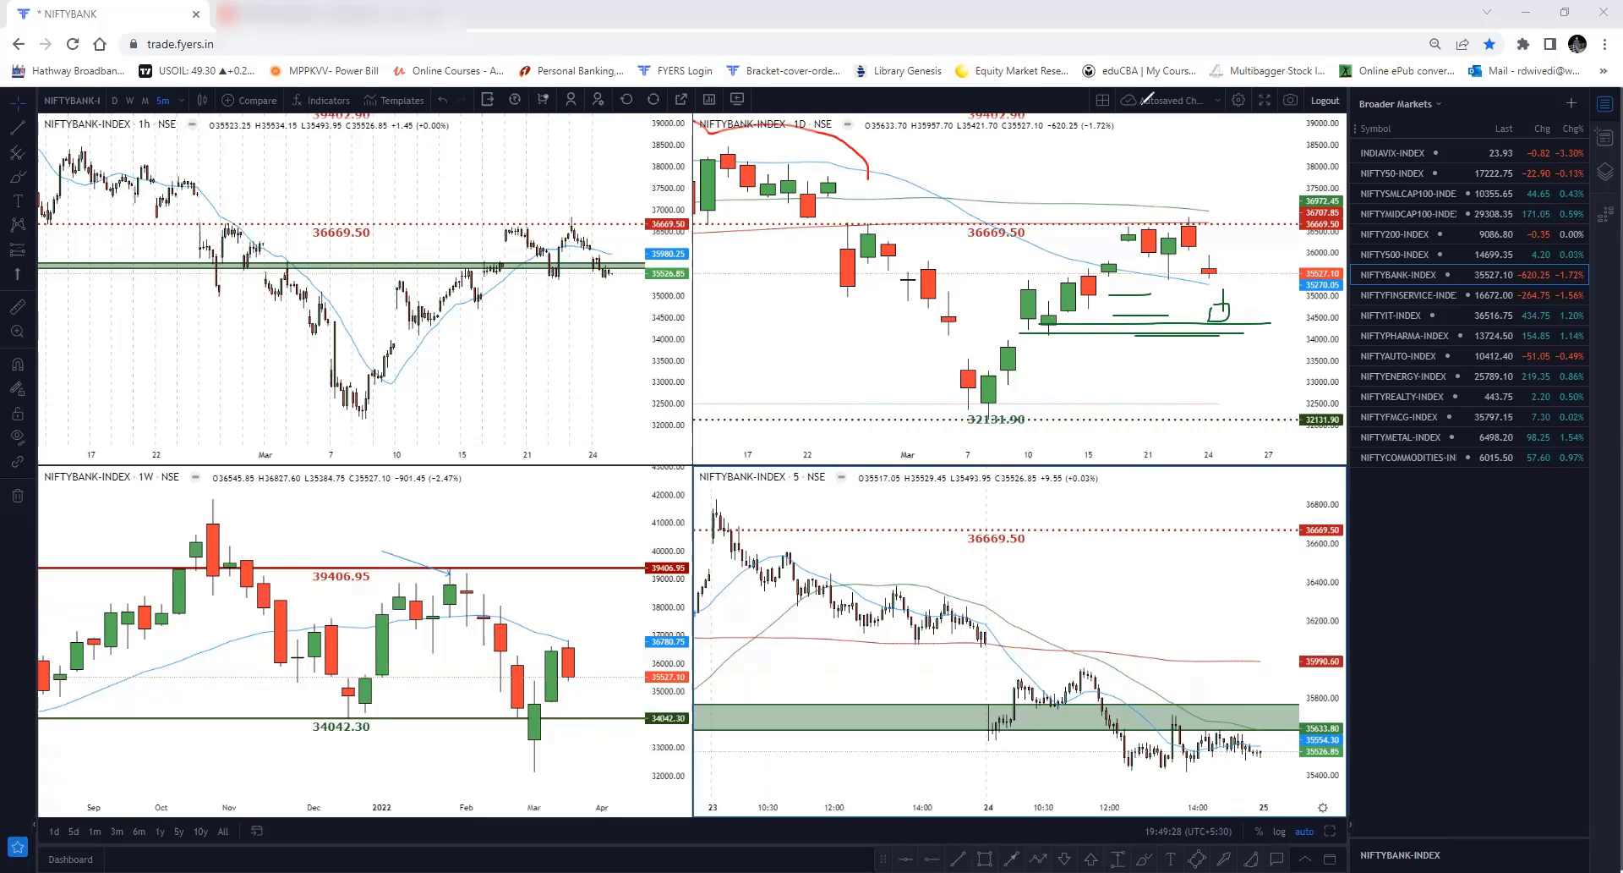
key(Escape)
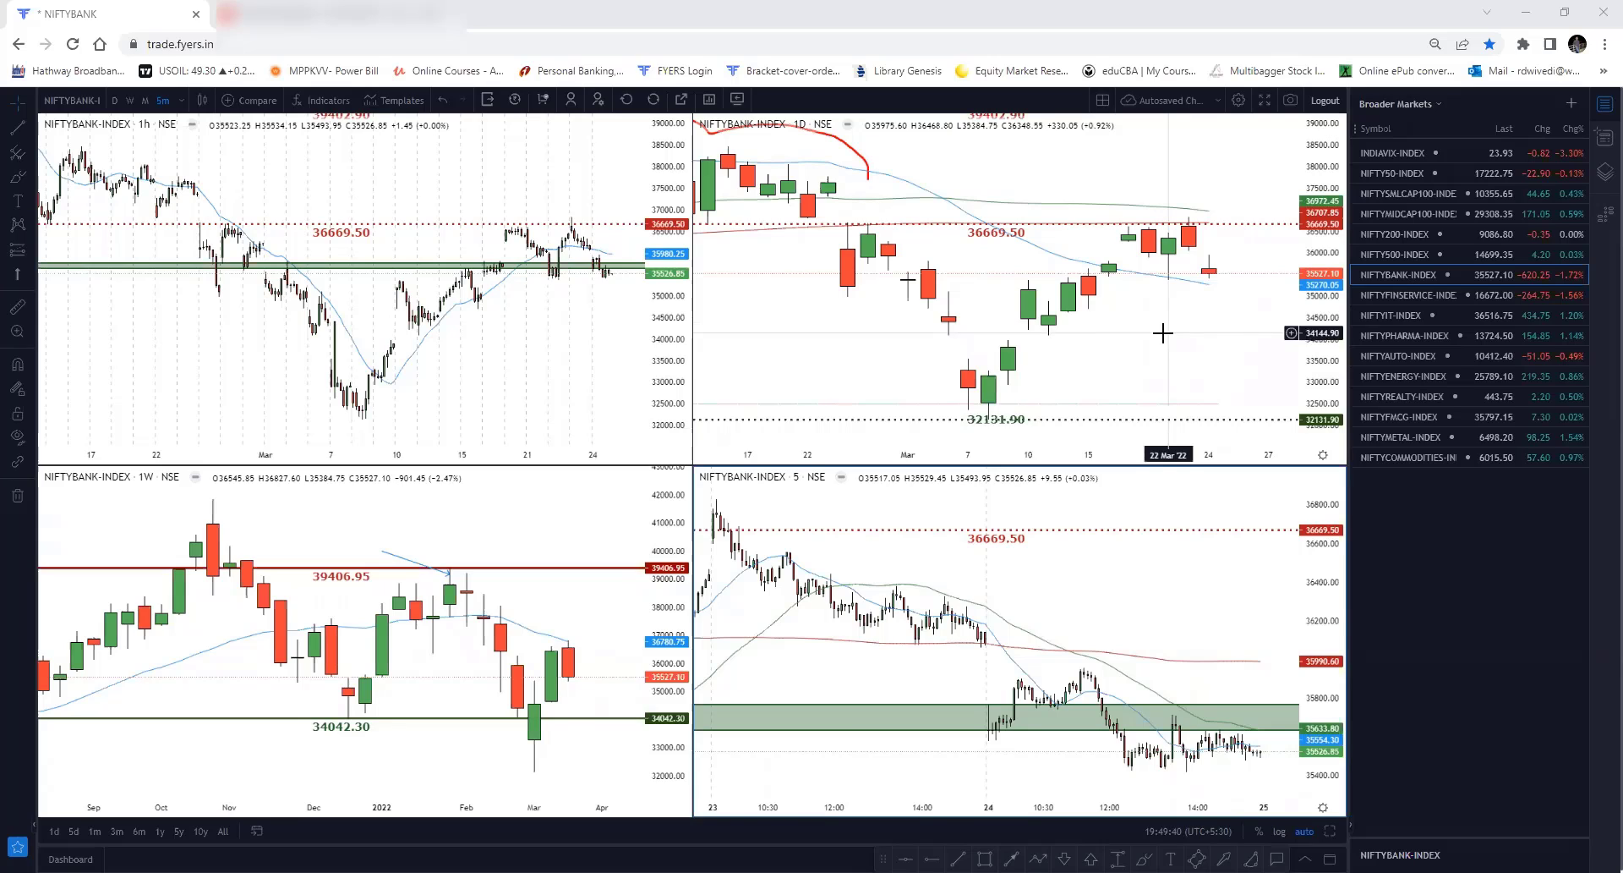
Step: Draw two daily support lines near 34,350 and 34,100 and sketch a labelled candle dropping toward them
key(ctrl+shift+1)
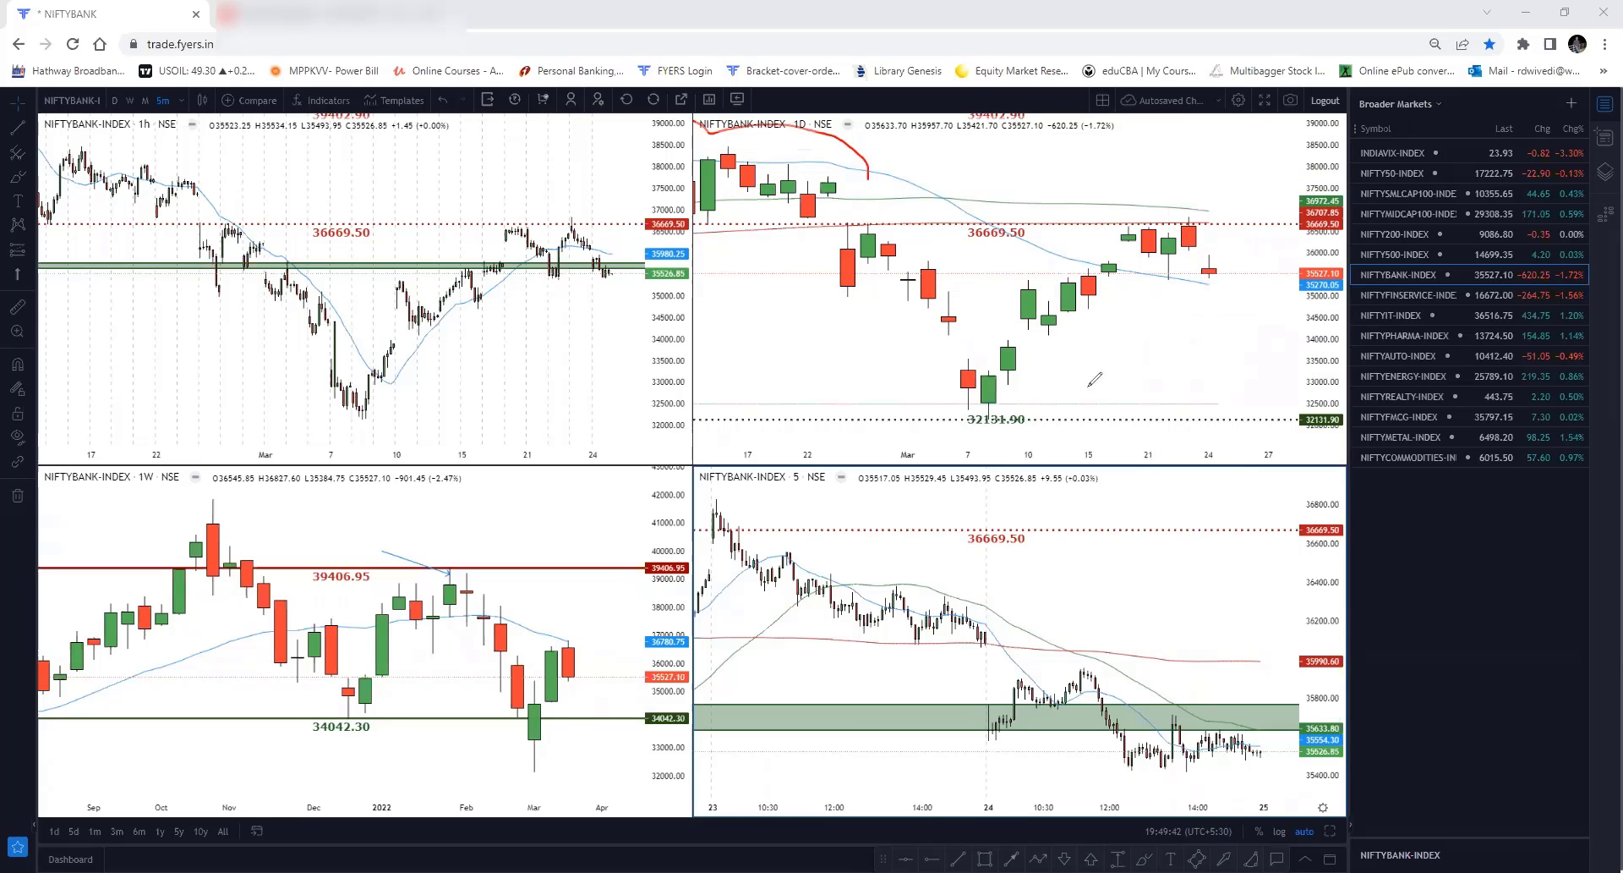
mouse_move(1042, 324)
mouse_down()
mouse_move(1267, 320)
mouse_move(1201, 335)
mouse_up()
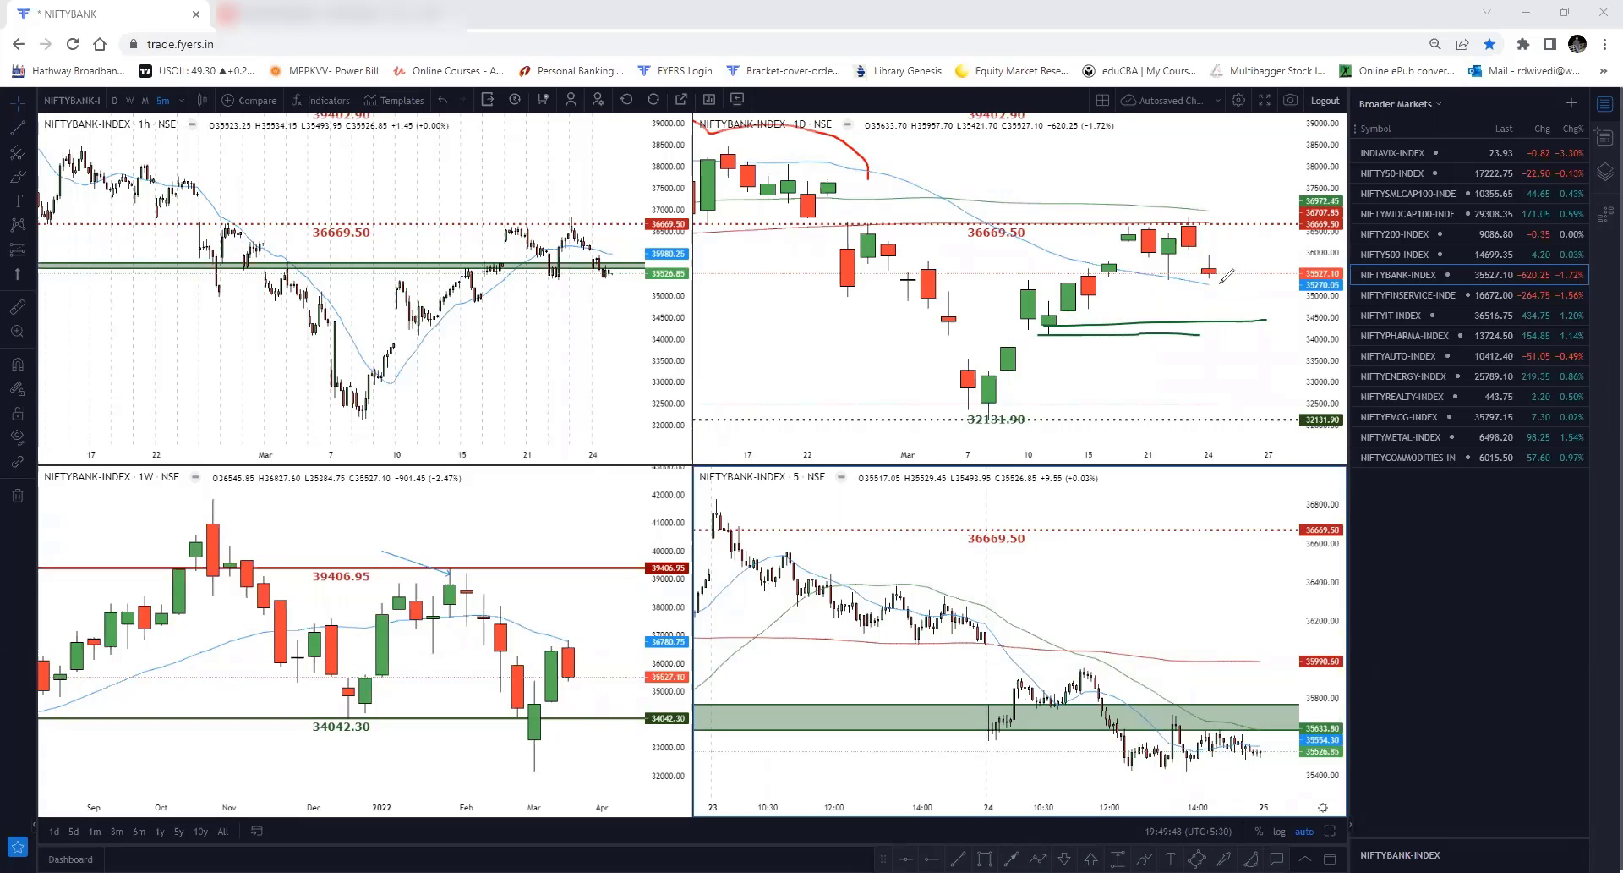
drag(1215, 283, 1222, 323)
mouse_move(1230, 286)
mouse_down()
mouse_move(1253, 295)
mouse_move(1250, 263)
mouse_move(1238, 276)
mouse_up()
Step: Draw three stepped support lines near 35,200, 34,600 and 34,100 on the hourly chart, with a handwritten note and downward ticks
drag(517, 288, 646, 288)
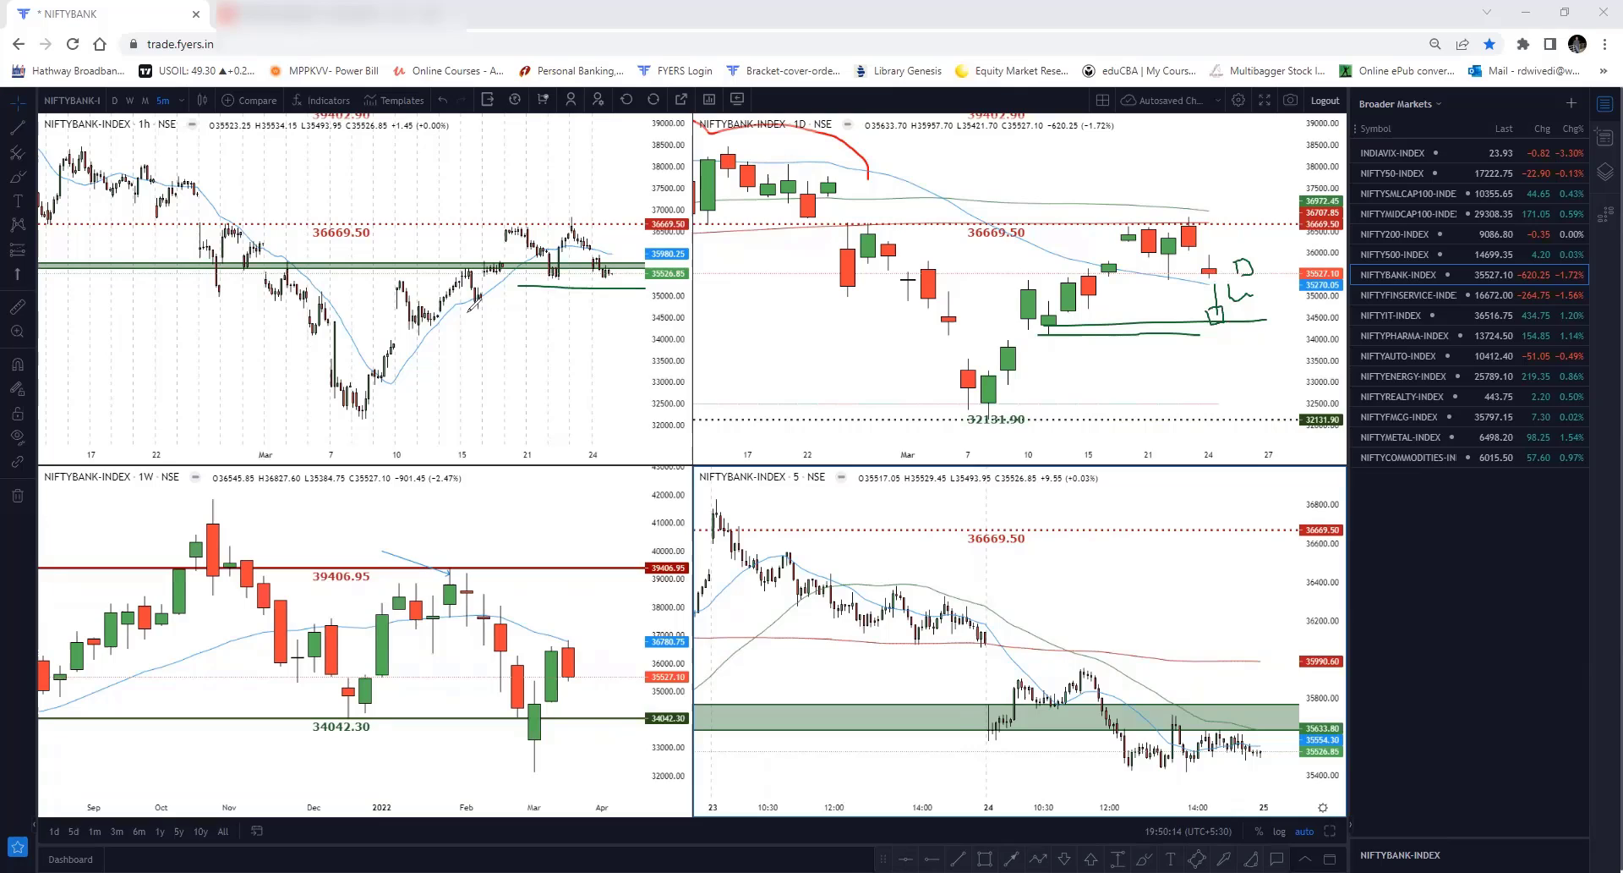
drag(468, 312, 625, 312)
drag(402, 335, 617, 334)
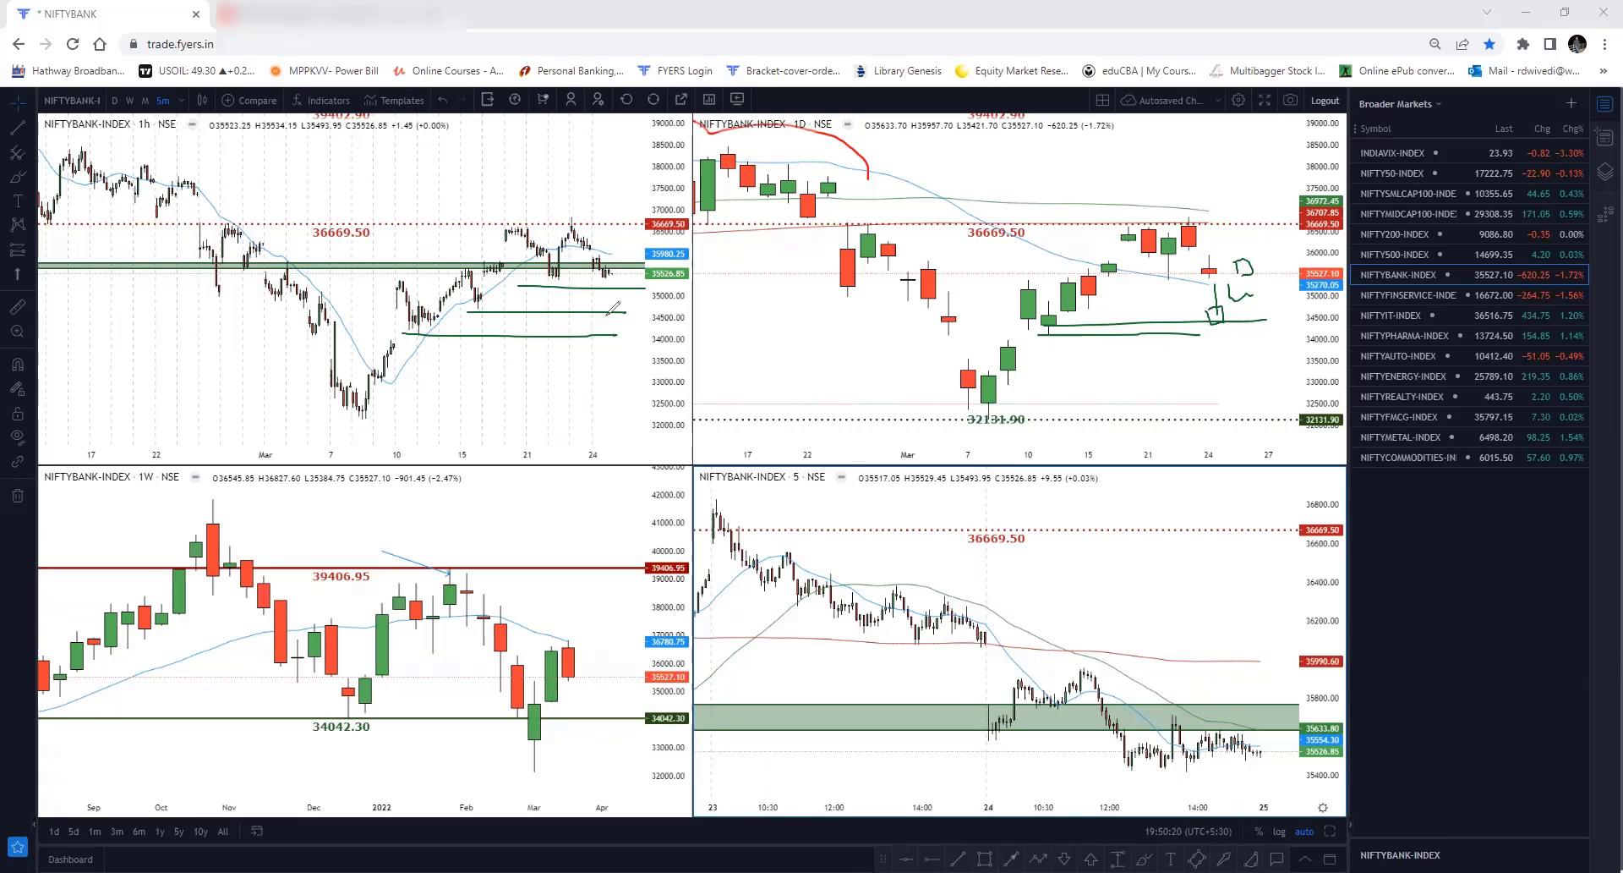
mouse_move(409, 160)
mouse_down()
mouse_move(443, 179)
mouse_move(467, 159)
mouse_move(517, 186)
mouse_up()
drag(608, 285, 612, 343)
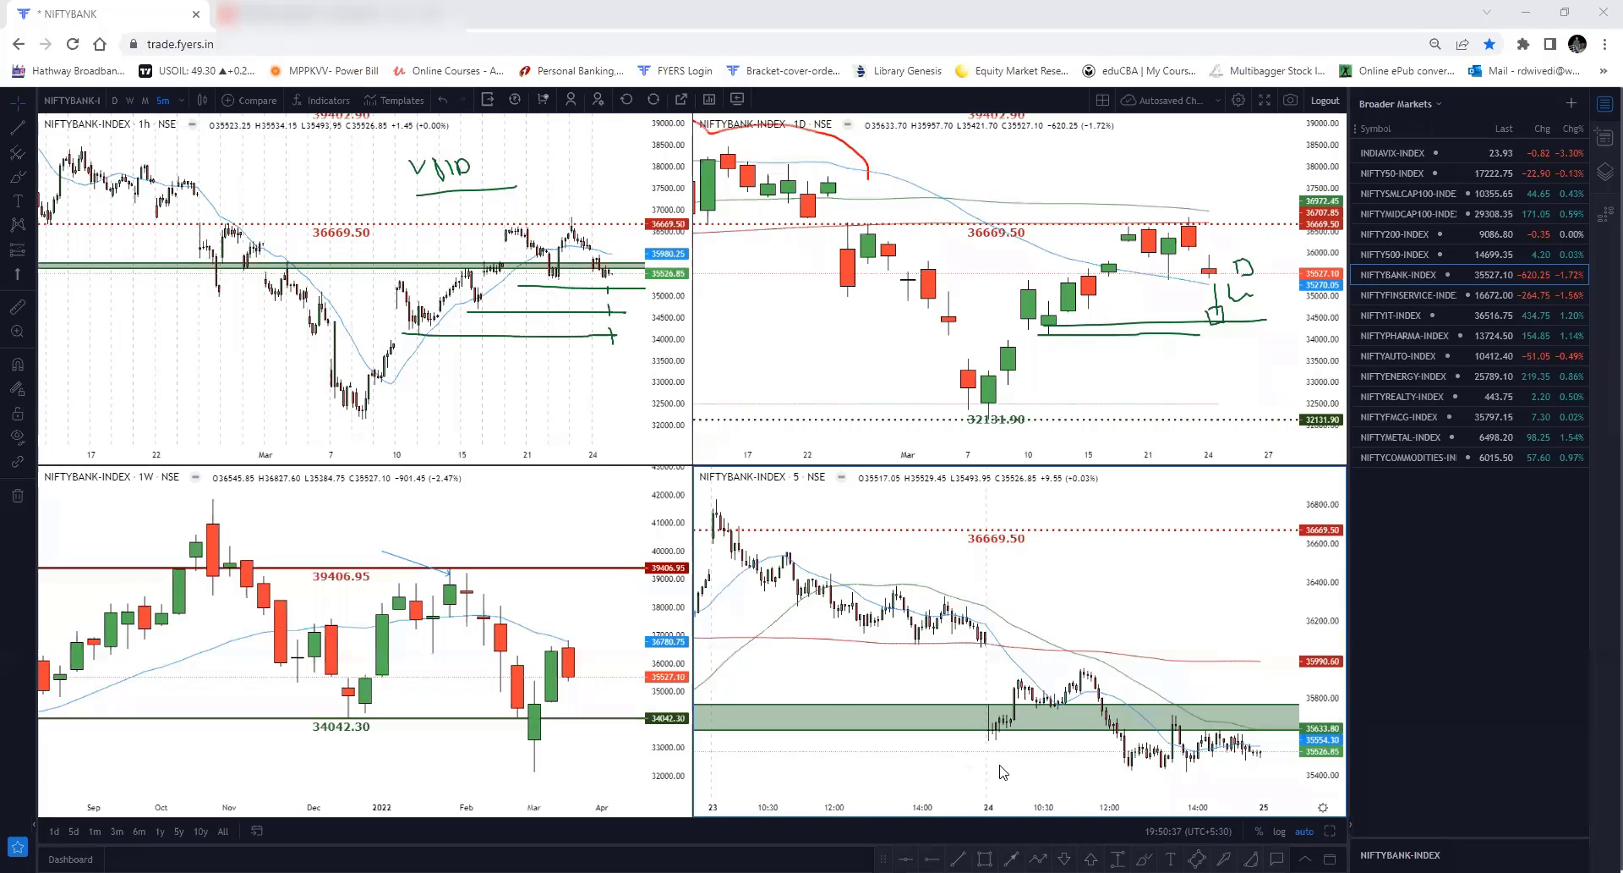
Step: Maximize the NIFTYBANK 5-minute chart and draw a support line near 35,430 with an underlined mark below it
key(alt+Return)
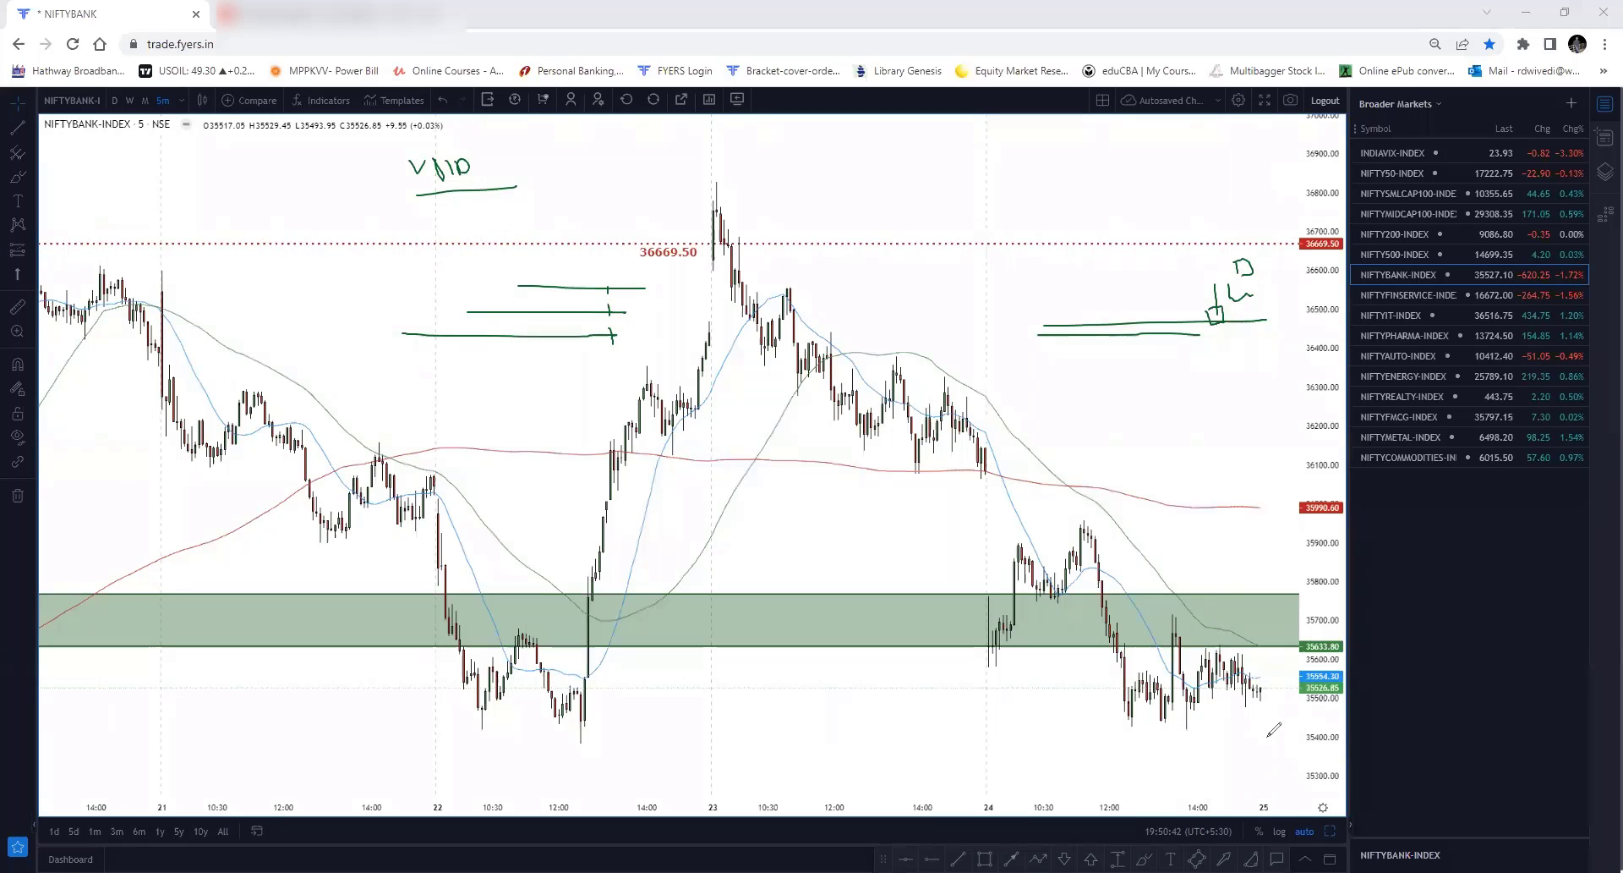
drag(1107, 726, 1294, 723)
mouse_move(1237, 750)
mouse_down()
mouse_move(1260, 765)
mouse_move(1239, 781)
mouse_move(1283, 782)
mouse_up()
drag(1112, 725, 1285, 724)
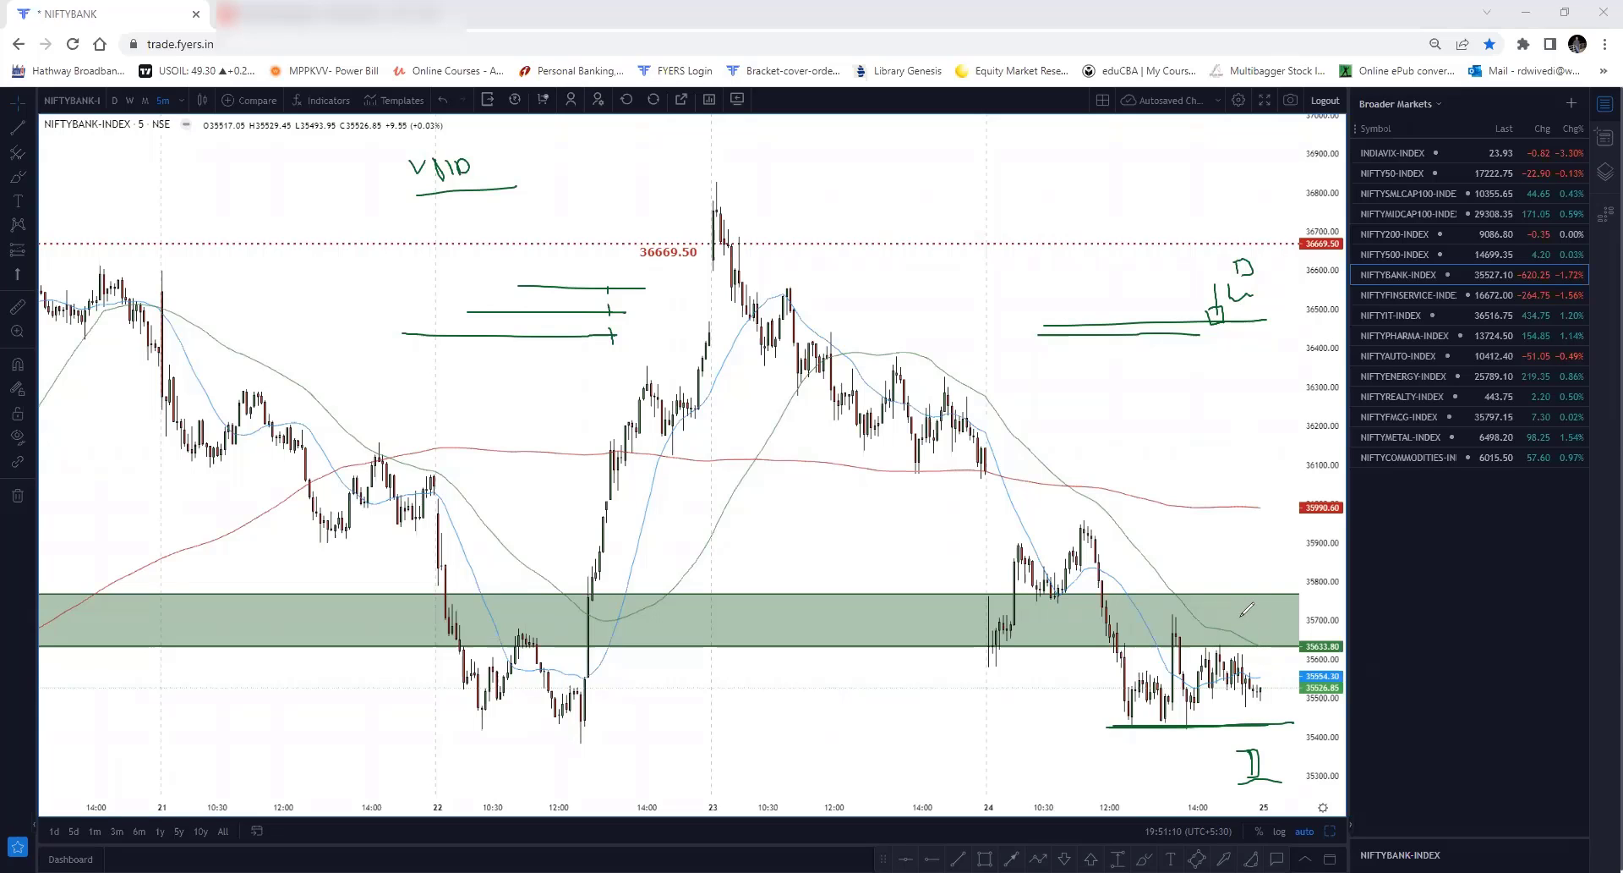
Step: Draw a dashed upward path to a double resistance line near 35,930 and sketch candles at that level
drag(1251, 621, 1245, 596)
drag(1245, 581, 1255, 539)
drag(1067, 529, 1291, 524)
drag(1082, 531, 1082, 541)
mouse_move(1191, 541)
mouse_down()
mouse_move(1266, 538)
mouse_move(1270, 563)
mouse_up()
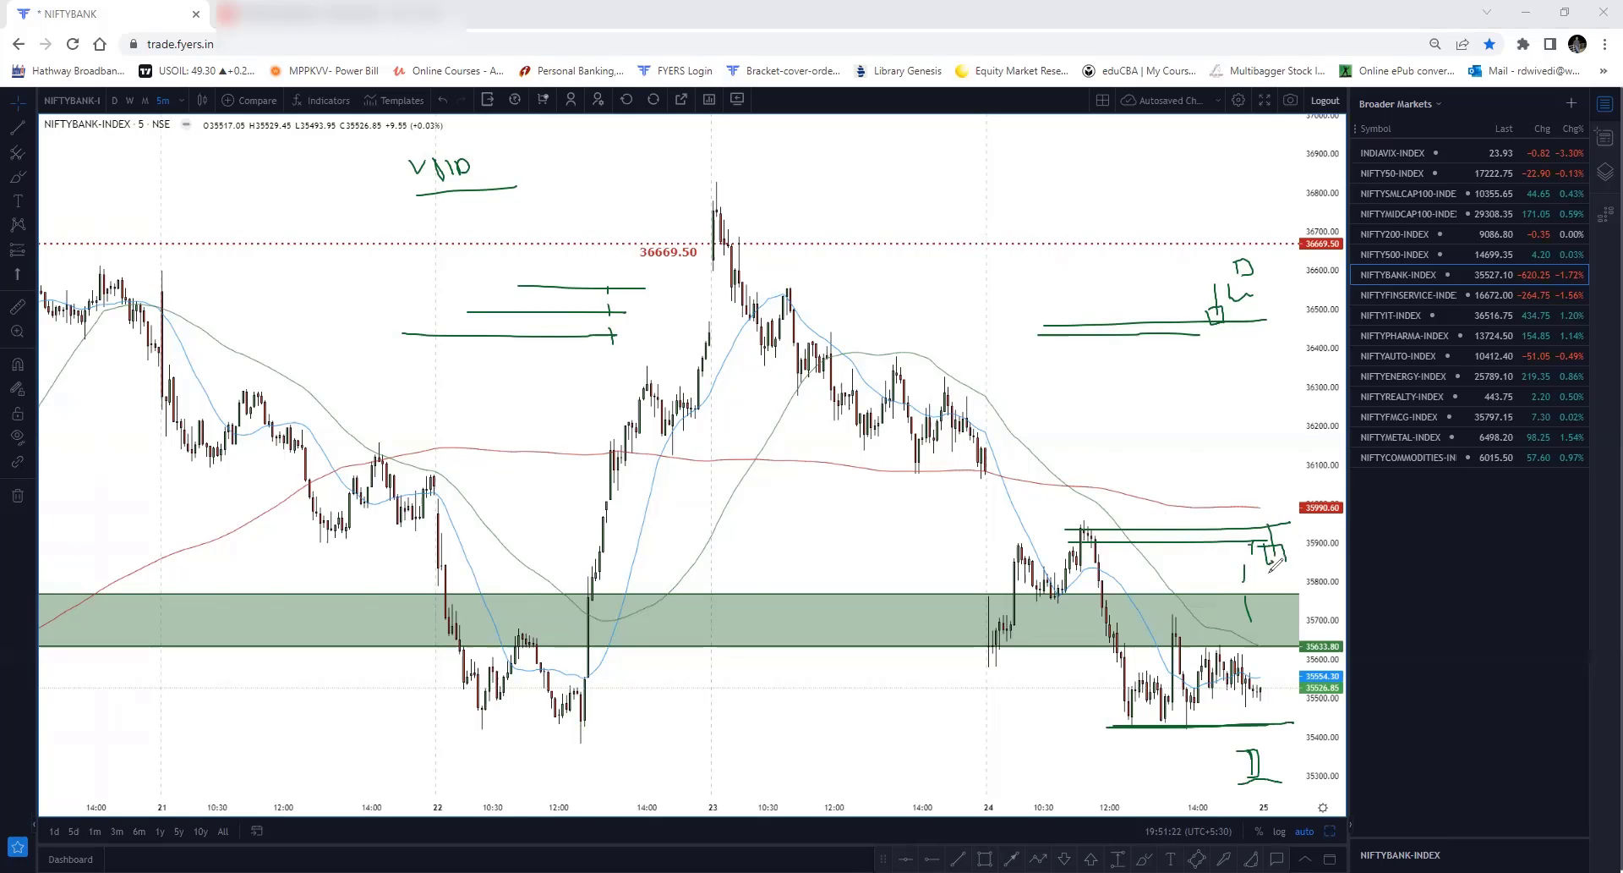
Step: Draw a double level line near 35,700 and sketch a pullback from the upper resistance down to it
click(1278, 578)
mouse_move(1288, 623)
mouse_down()
mouse_move(1284, 599)
mouse_move(1313, 571)
mouse_up()
drag(1104, 623, 1336, 618)
mouse_move(1289, 545)
mouse_down()
mouse_move(1272, 503)
mouse_move(1260, 509)
mouse_move(1287, 533)
mouse_up()
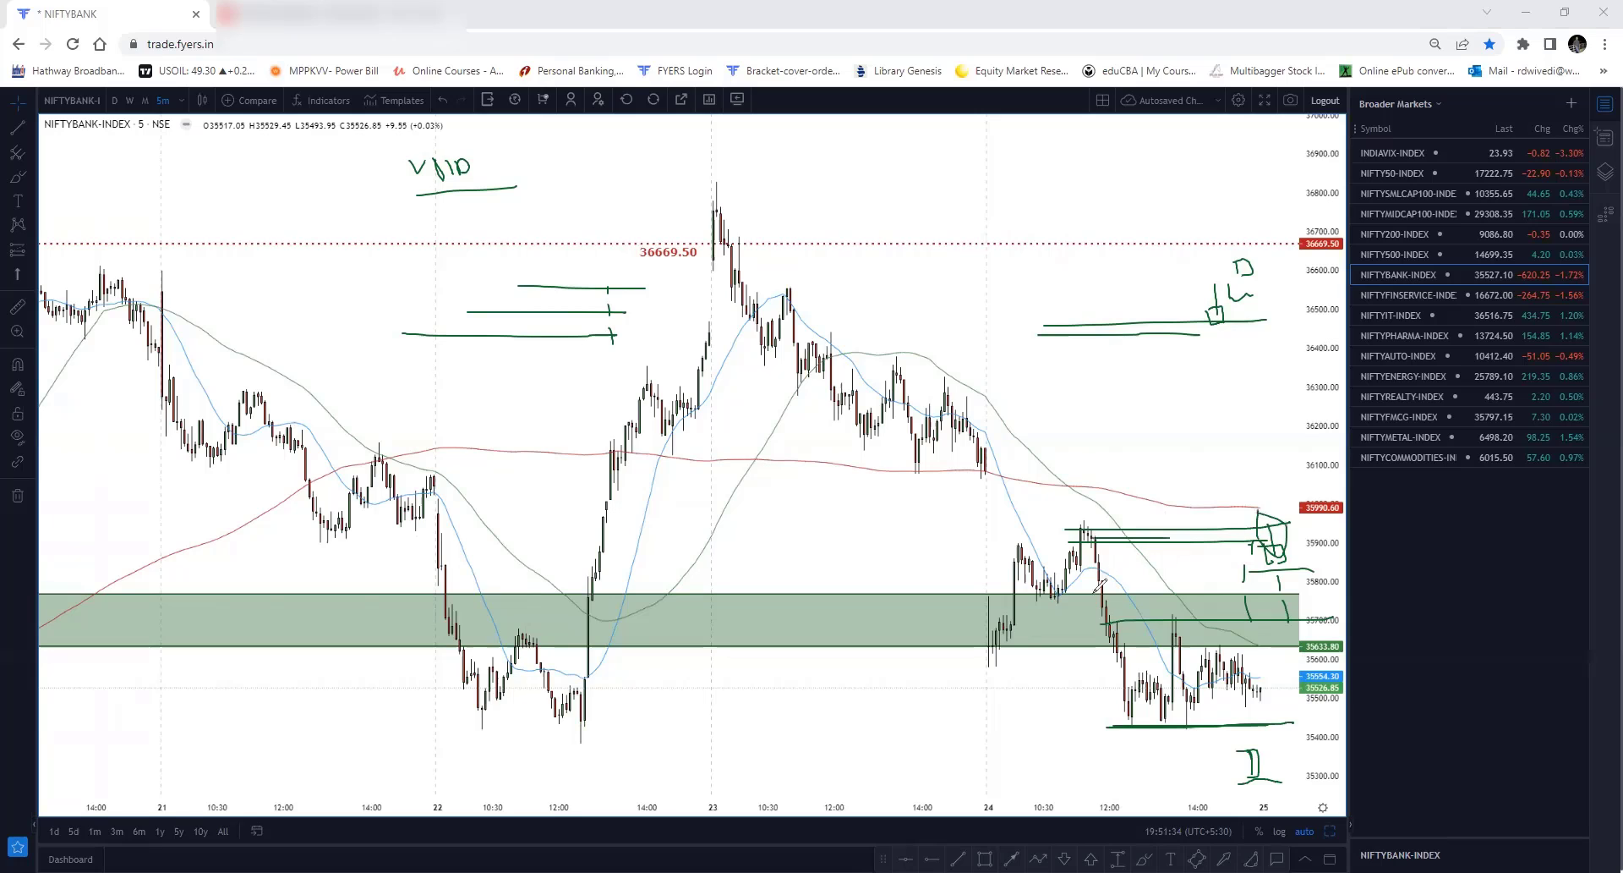
drag(1082, 610, 1395, 611)
drag(1298, 531, 1307, 602)
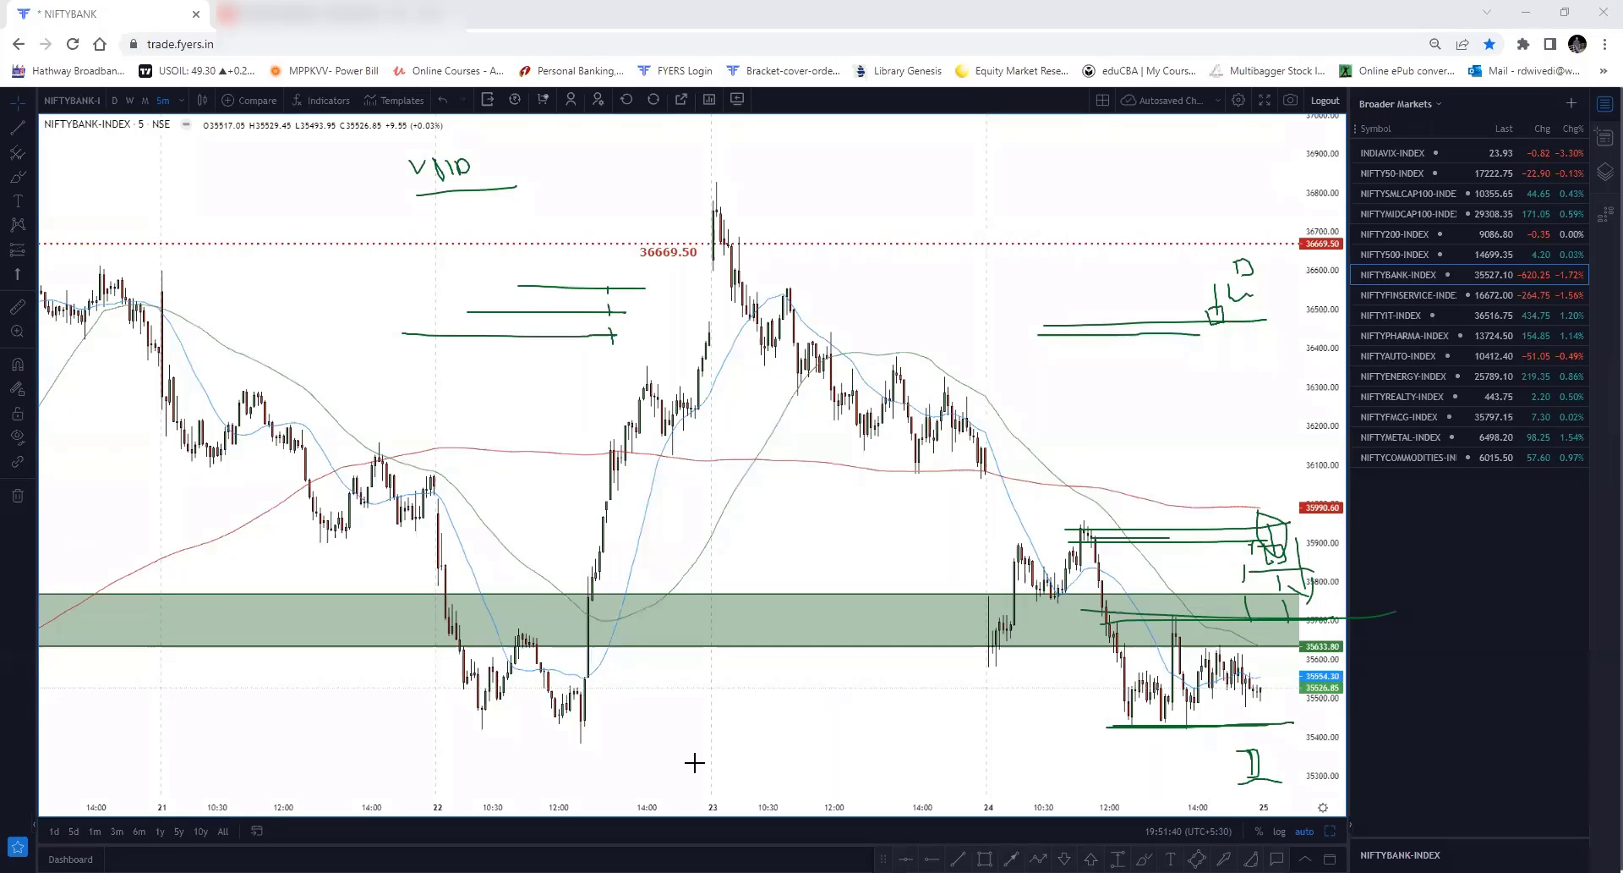
Step: Restore the four-chart layout and clear all annotations
mouse_move(695, 768)
key(alt+Return)
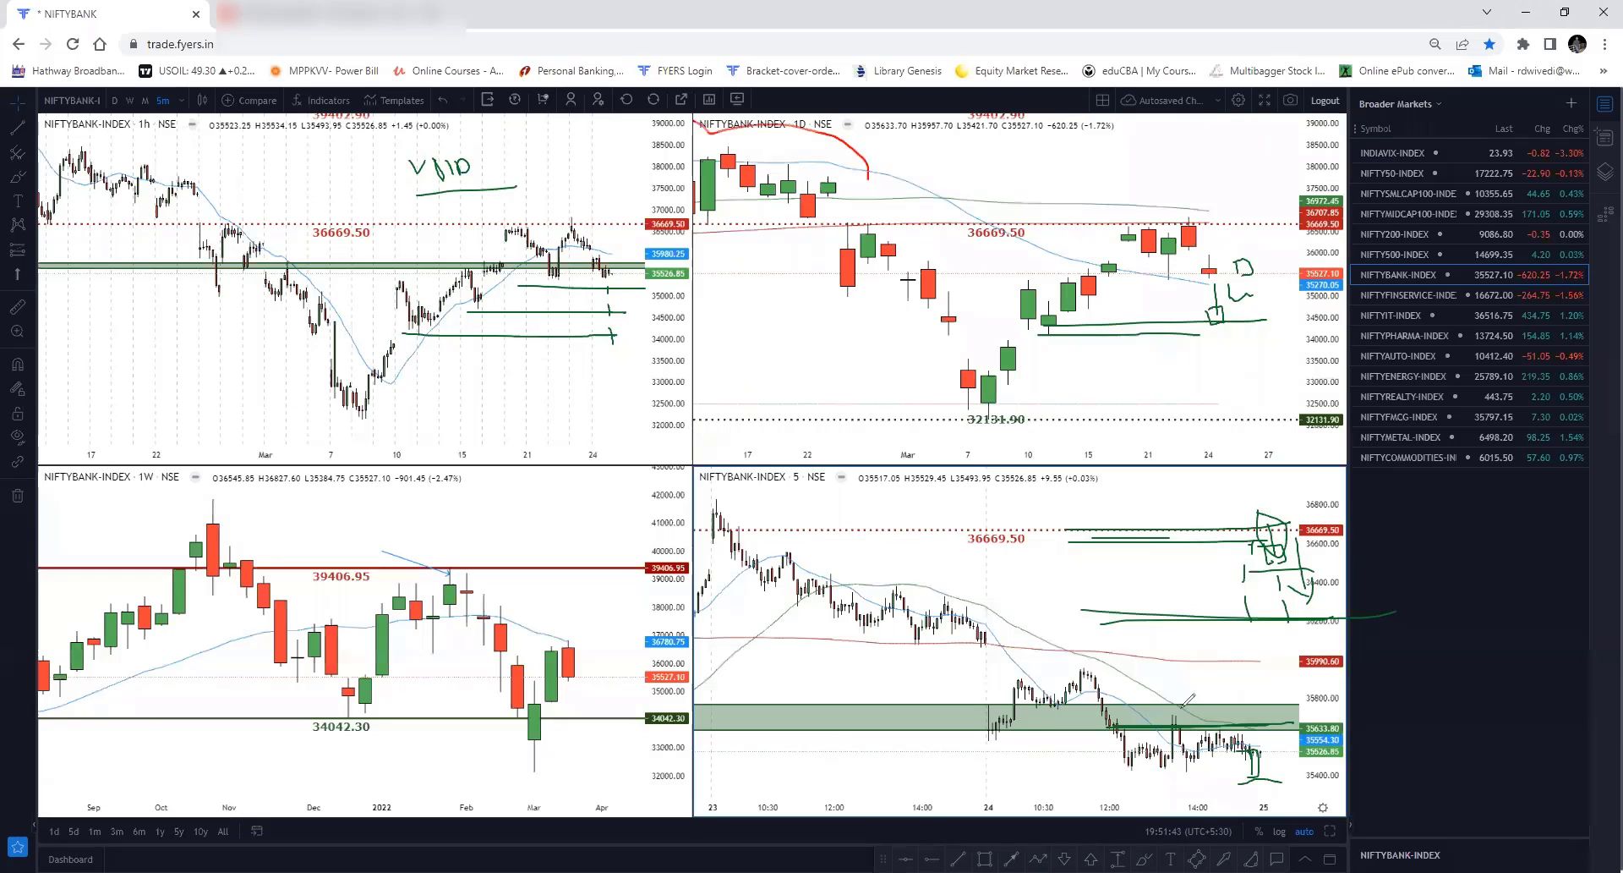
key(e)
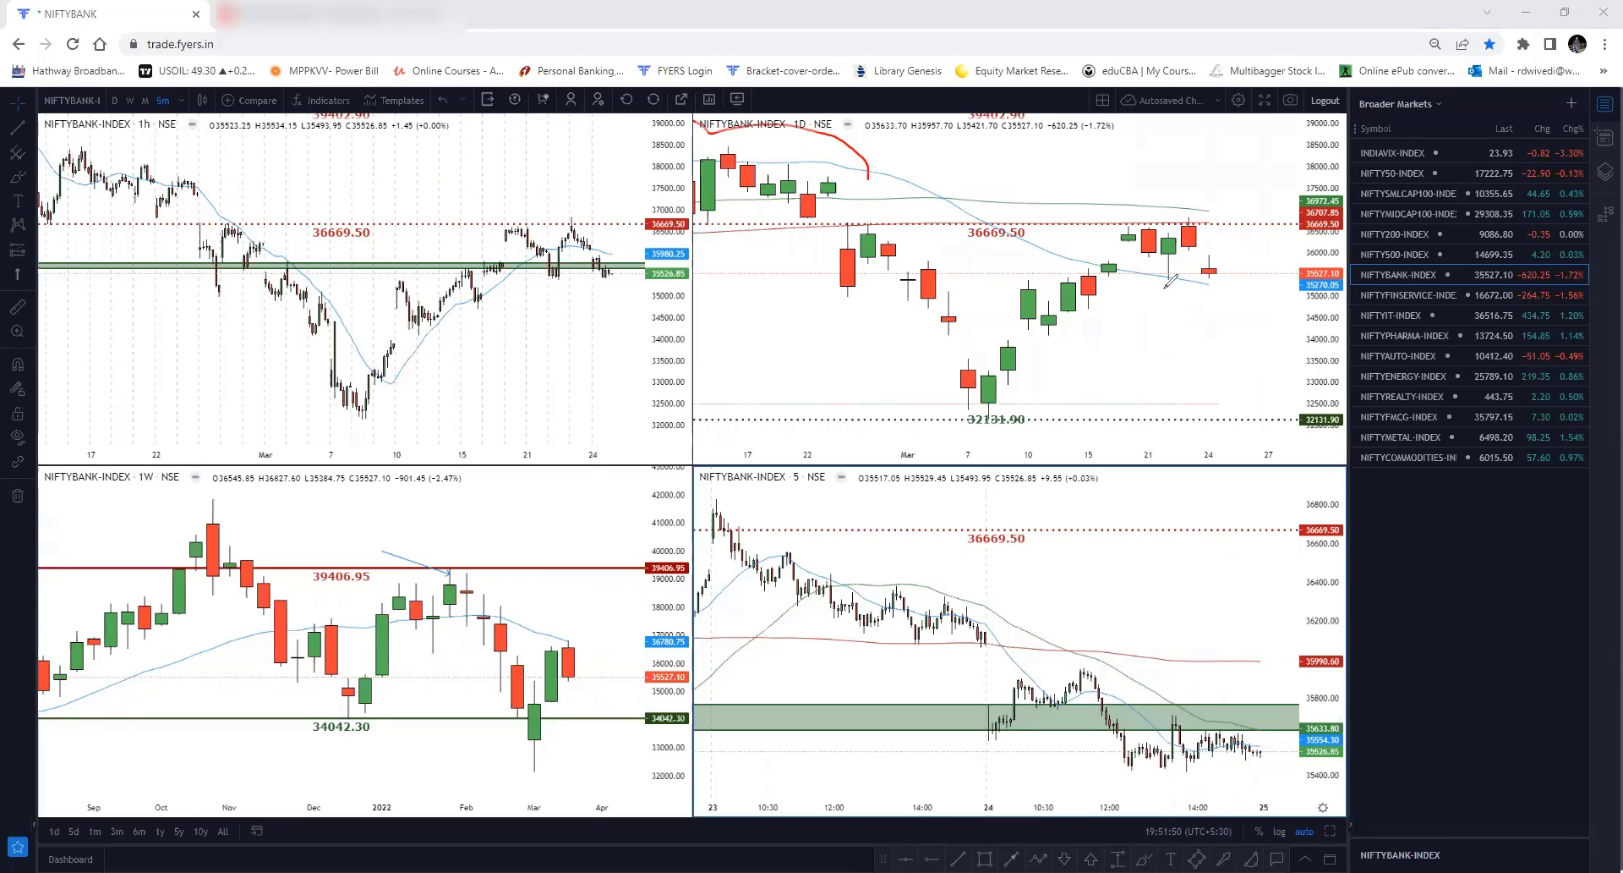
Step: Underline the latest NIFTYBANK daily and weekly candles with a downward path on the weekly, and circle INDIAVIX in the watchlist
drag(1138, 291, 1212, 294)
mouse_move(1363, 158)
mouse_down()
mouse_move(1507, 160)
mouse_move(1428, 137)
mouse_move(1374, 157)
mouse_up()
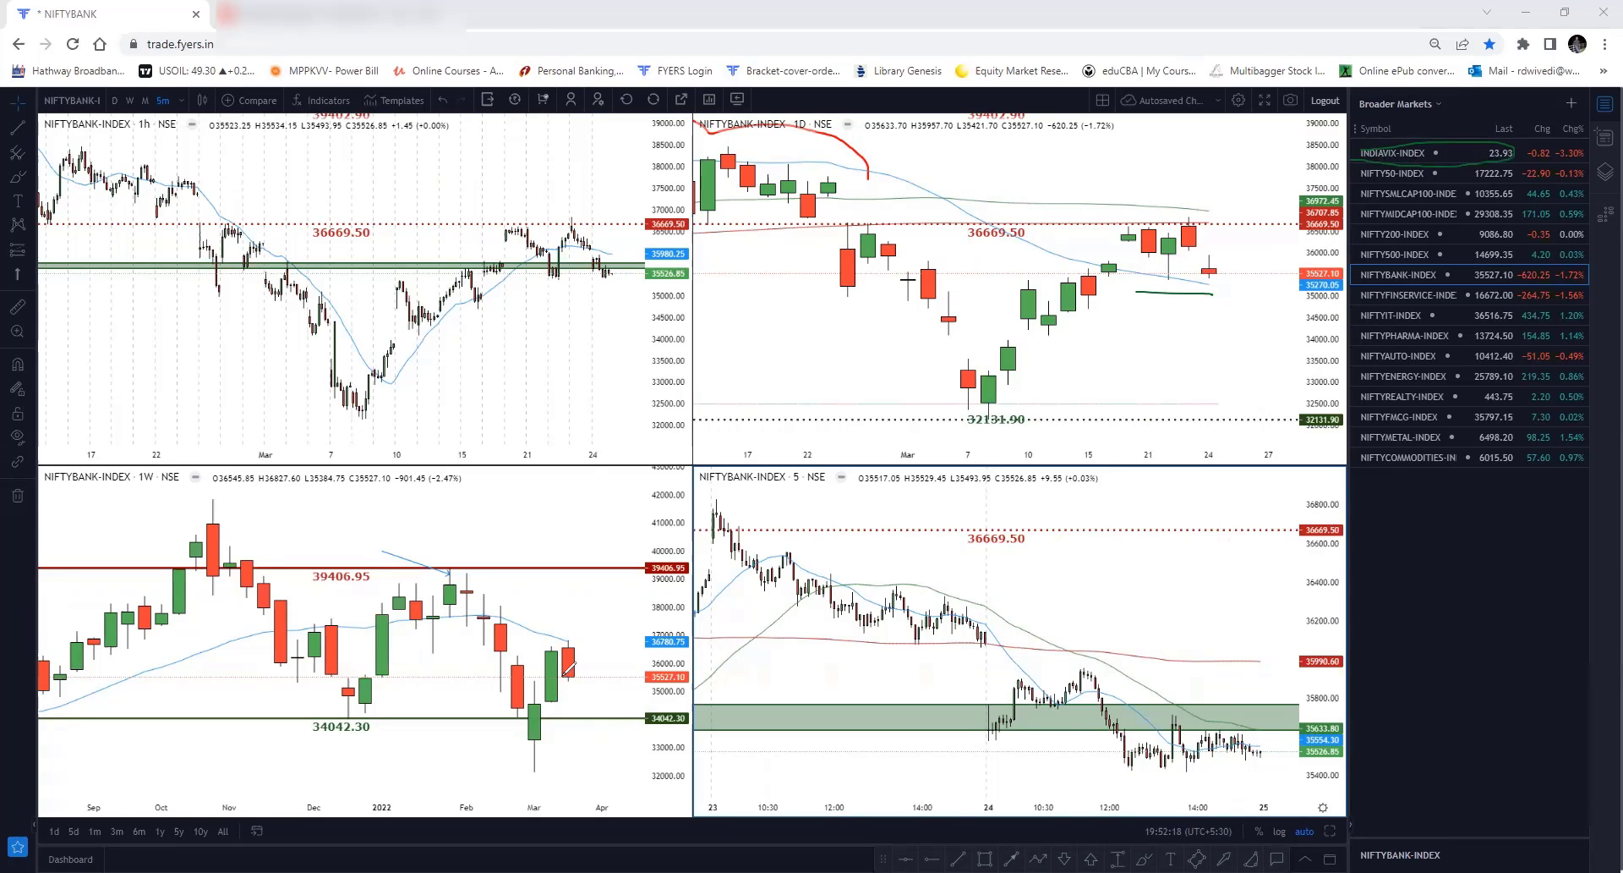
drag(561, 677, 585, 686)
drag(591, 691, 602, 721)
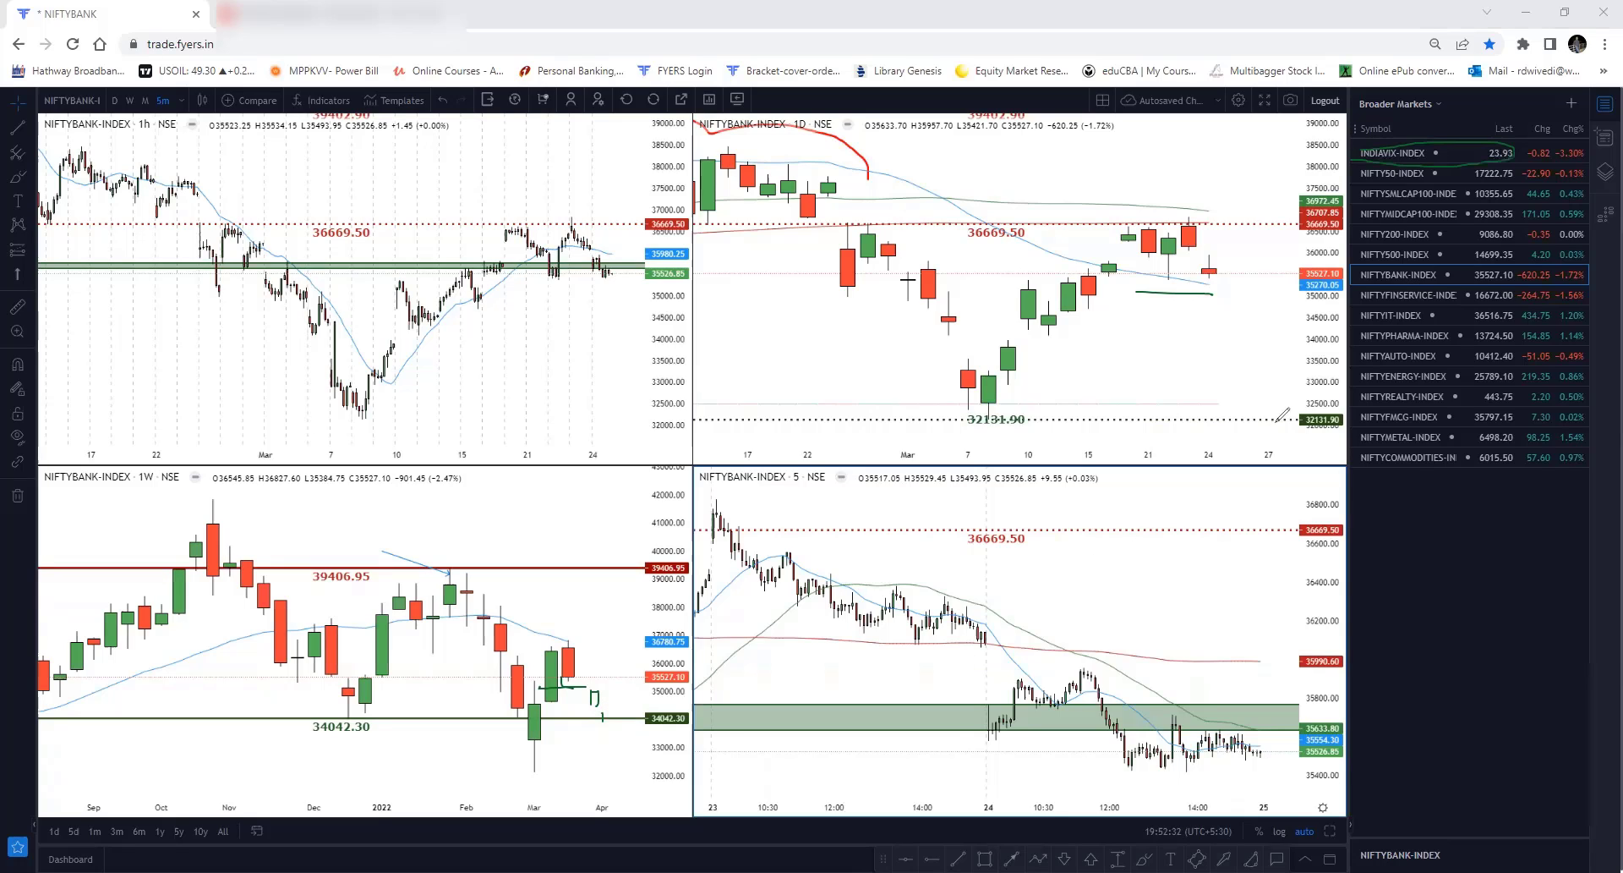